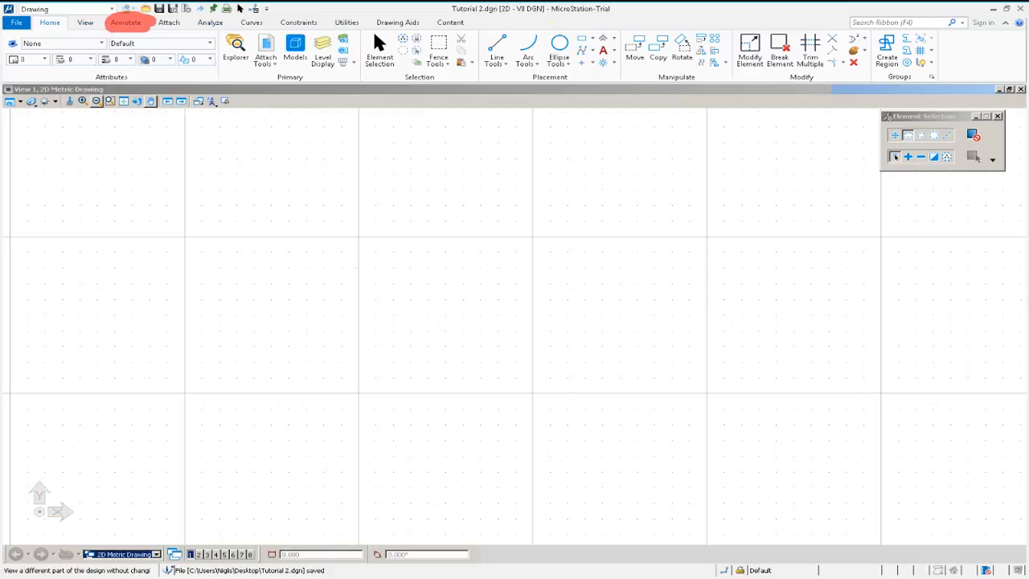
# Set the default text style height and width to 6 and reopen the text styles to check them.
pyautogui.click(126, 22)
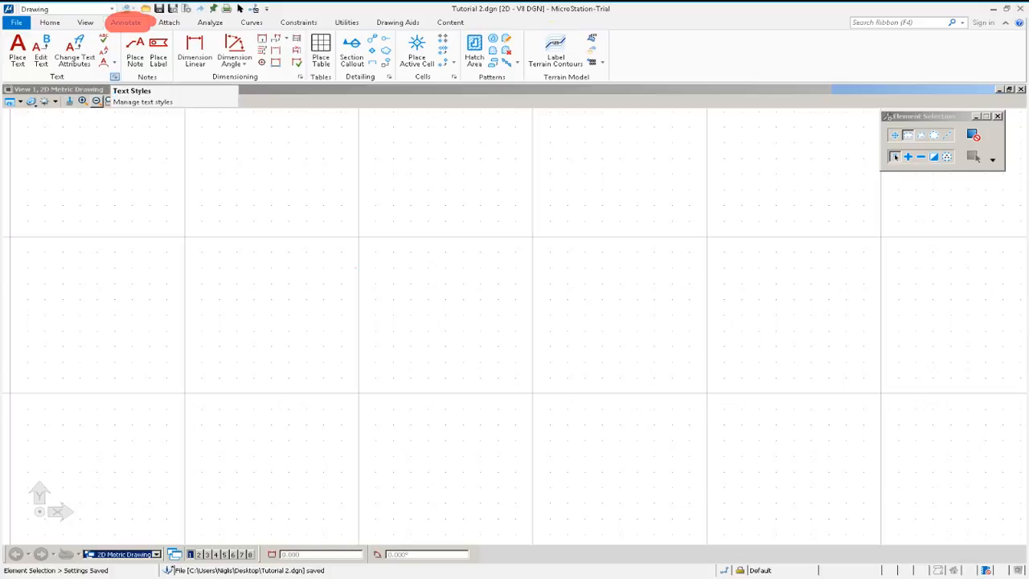
pyautogui.click(114, 76)
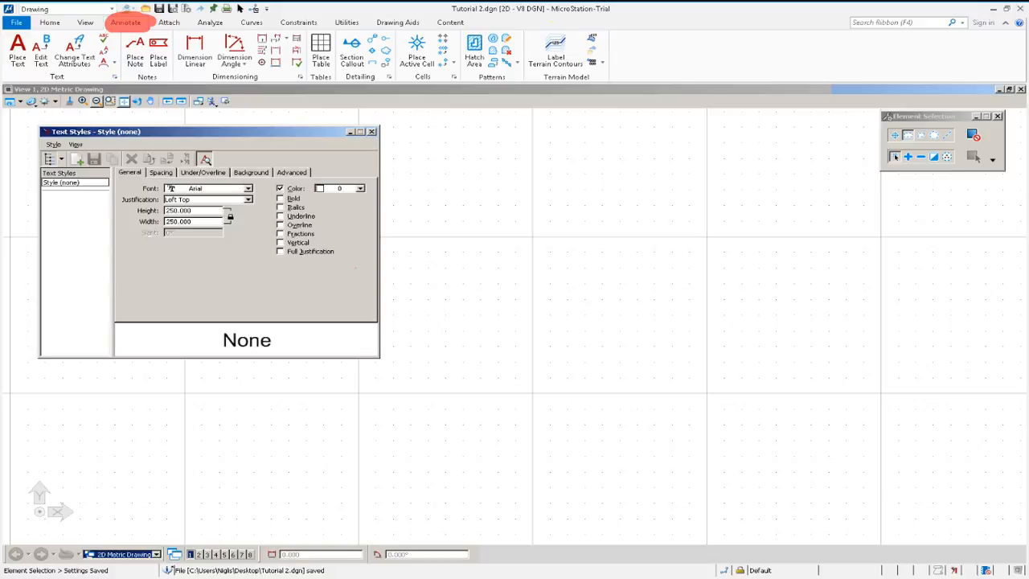
pyautogui.moveTo(209, 132); pyautogui.dragTo(389, 171)
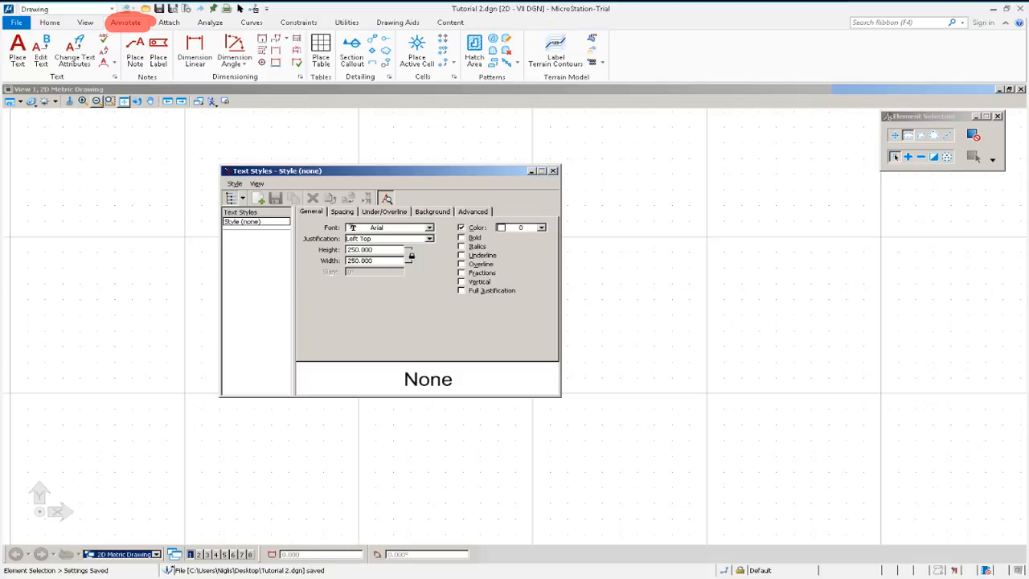
pyautogui.click(350, 250)
pyautogui.doubleClick(350, 250)
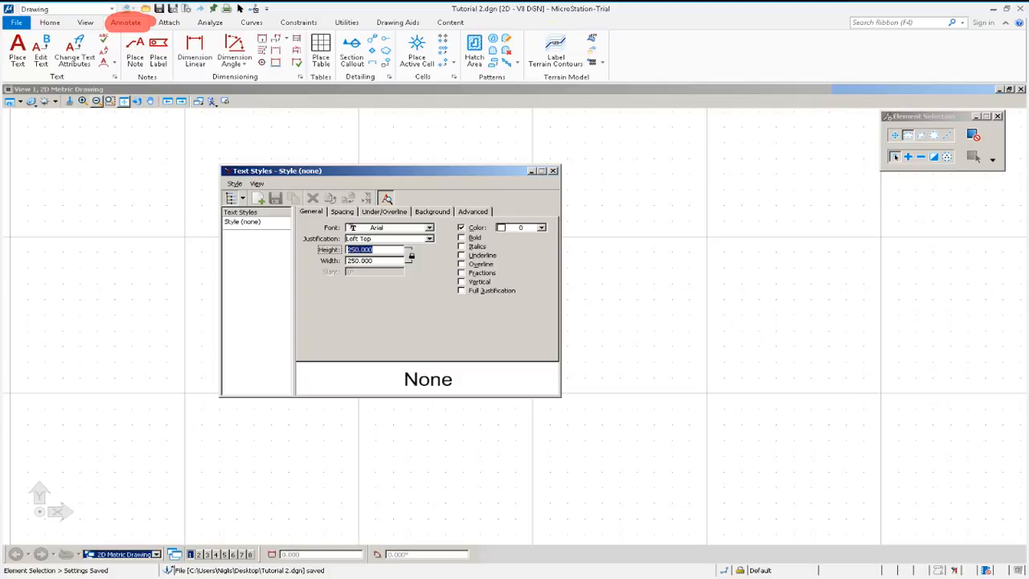
pyautogui.write('6')
pyautogui.press('Tab')
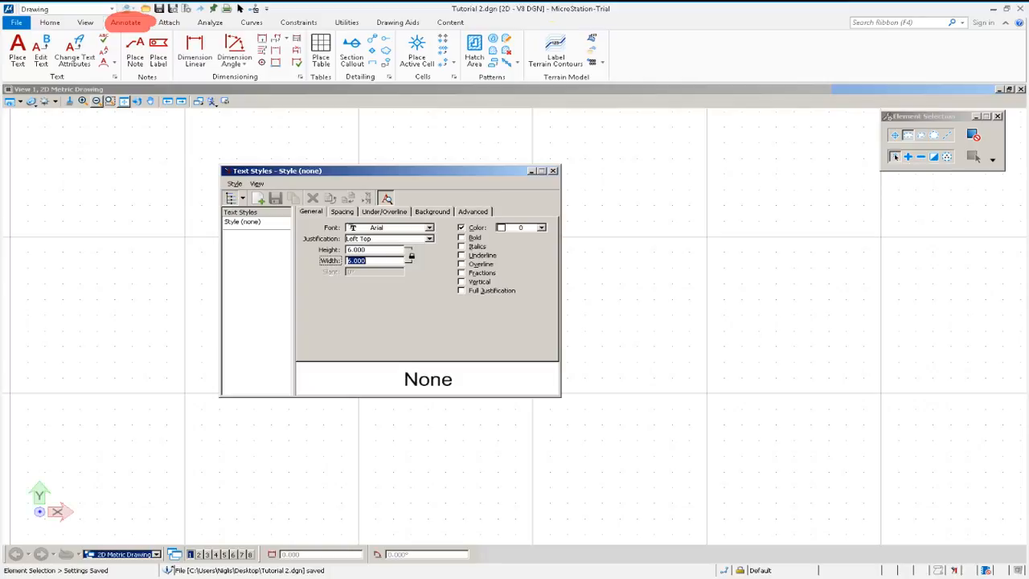
pyautogui.click(553, 170)
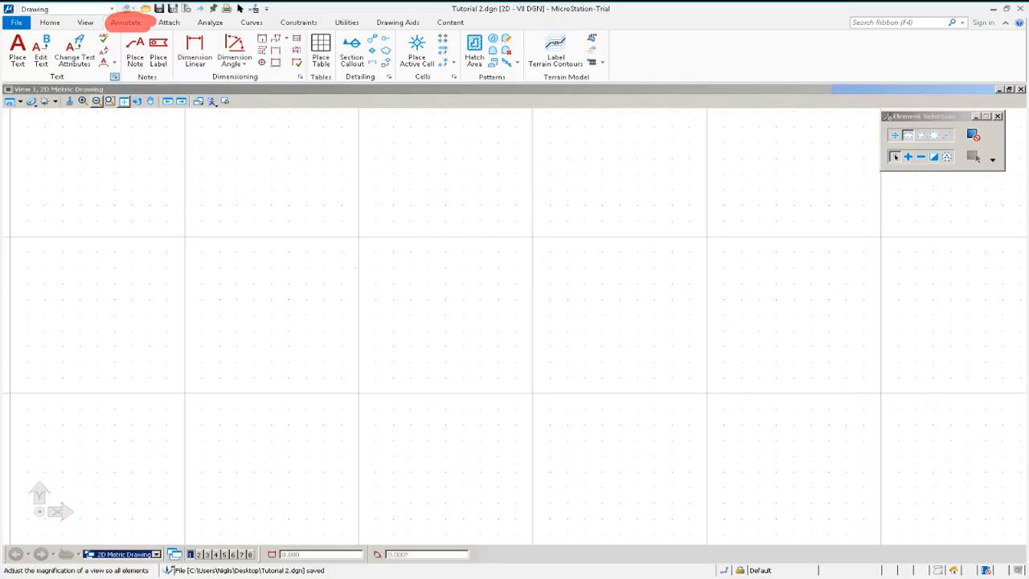
pyautogui.click(115, 77)
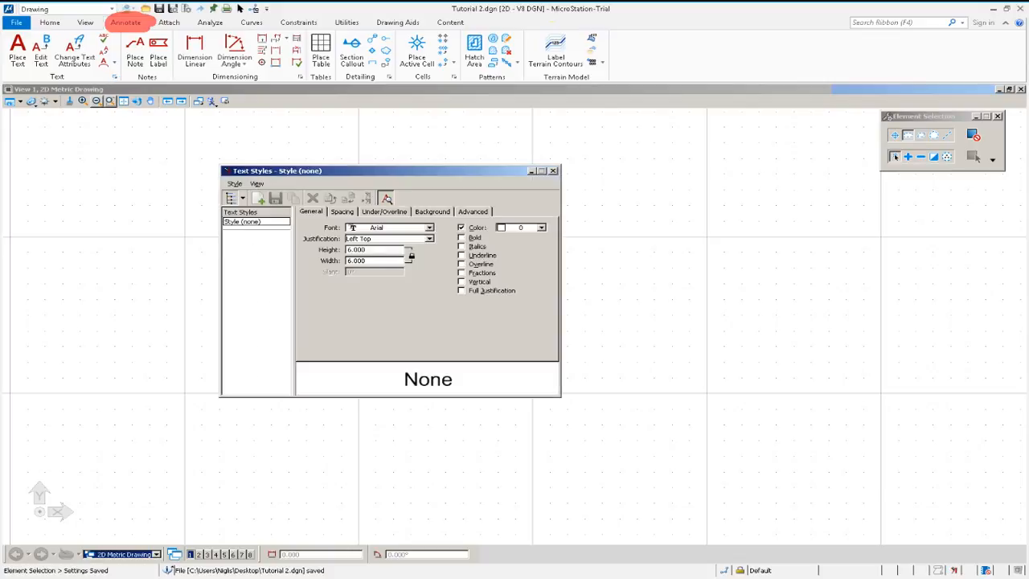
pyautogui.click(553, 170)
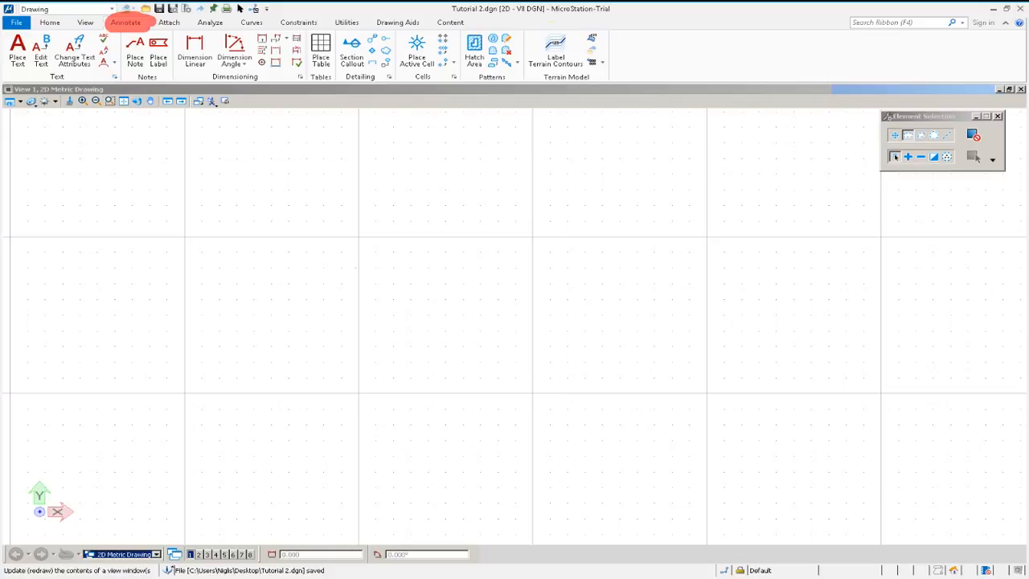
# Place the text NAME in the drawing view.
pyautogui.click(18, 52)
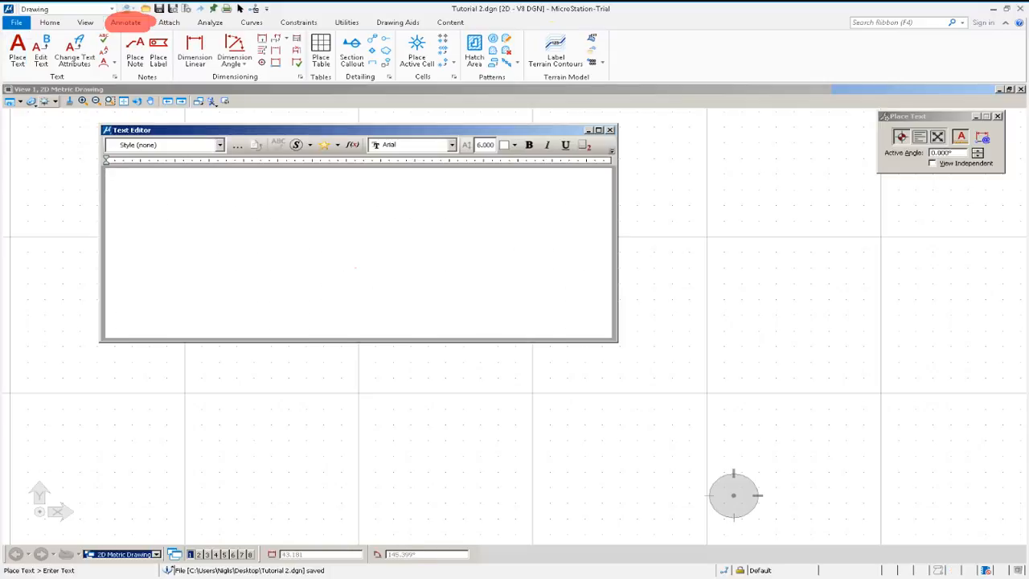
pyautogui.write('NAME')
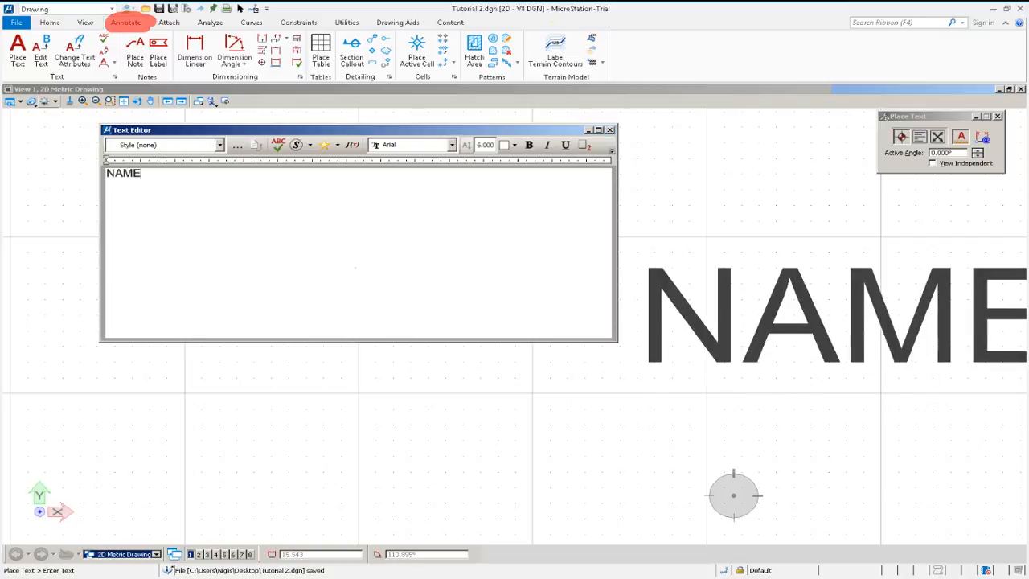
pyautogui.click(638, 267)
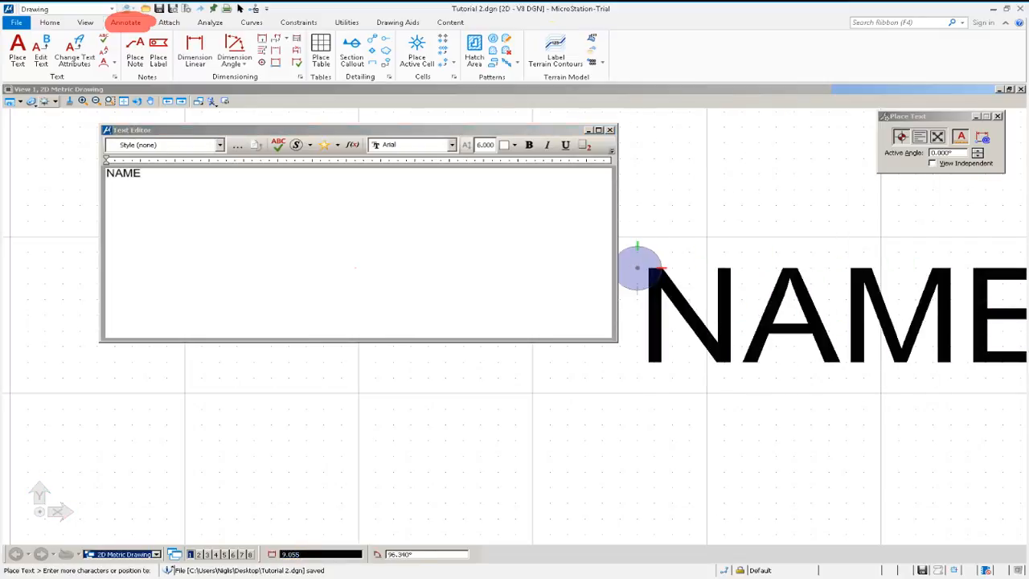
pyautogui.press('Escape')
pyautogui.moveTo(616, 285); pyautogui.dragTo(394, 285, button='middle')
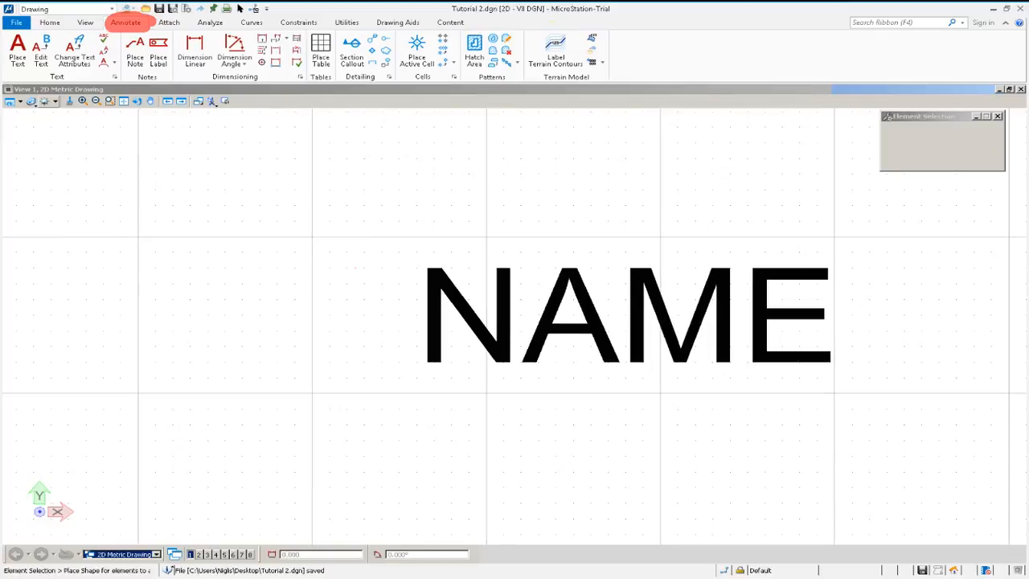
pyautogui.scroll(-3, 394, 286)
pyautogui.scroll(2, 439, 301)
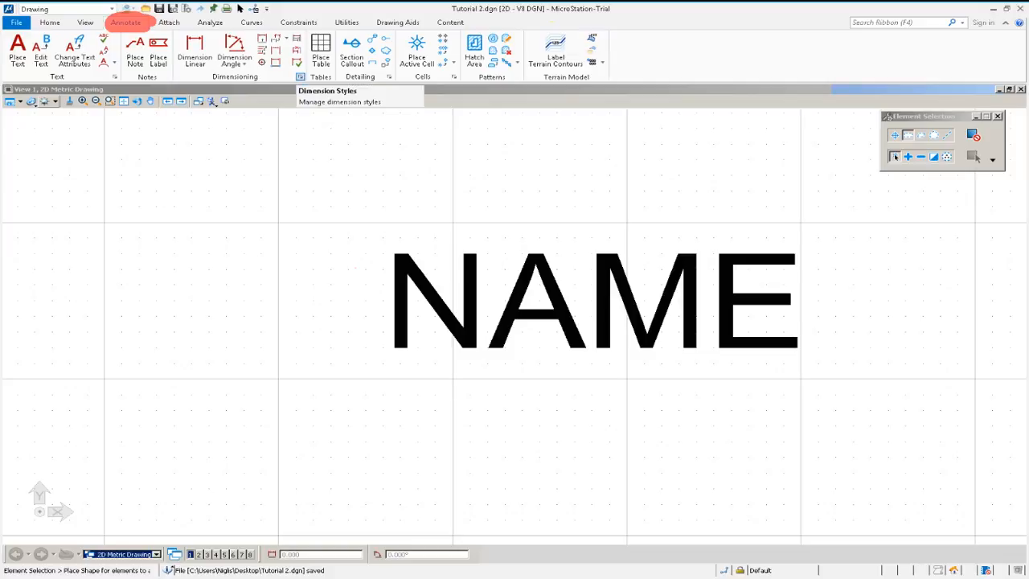
# Open the dimension styles, add a new untitled style and delete it again.
pyautogui.click(301, 76)
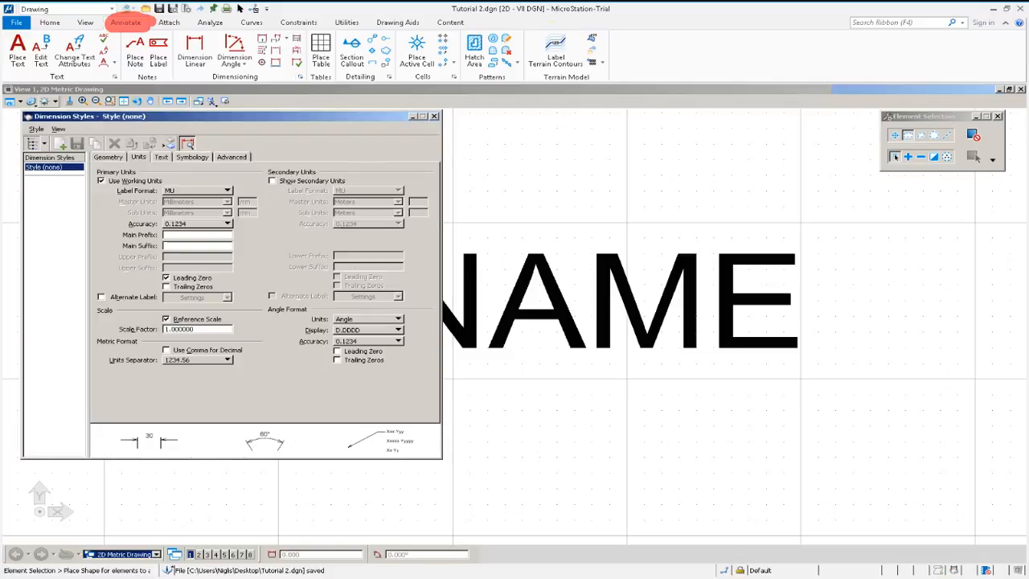
pyautogui.moveTo(241, 115); pyautogui.dragTo(447, 114)
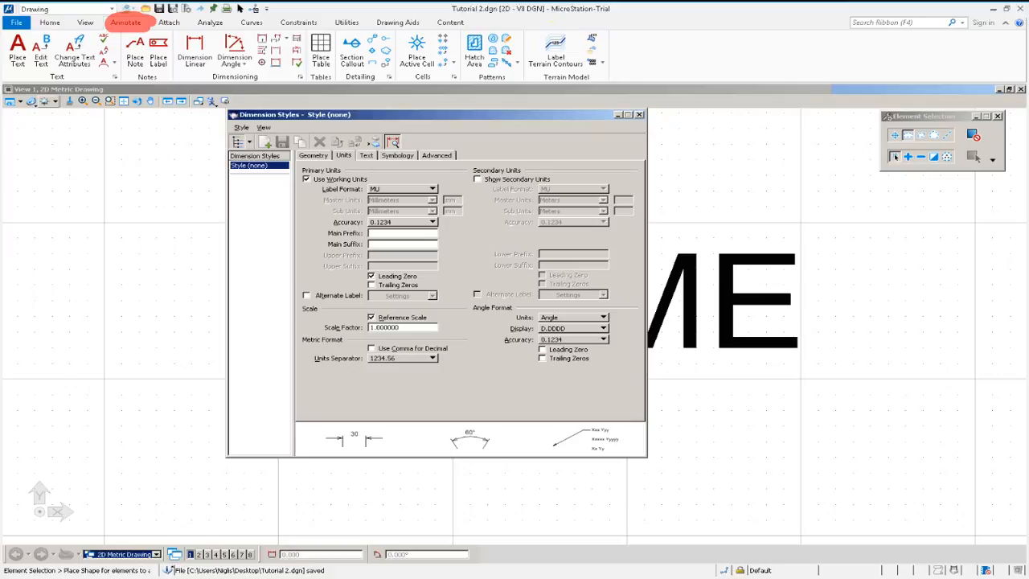
pyautogui.click(265, 142)
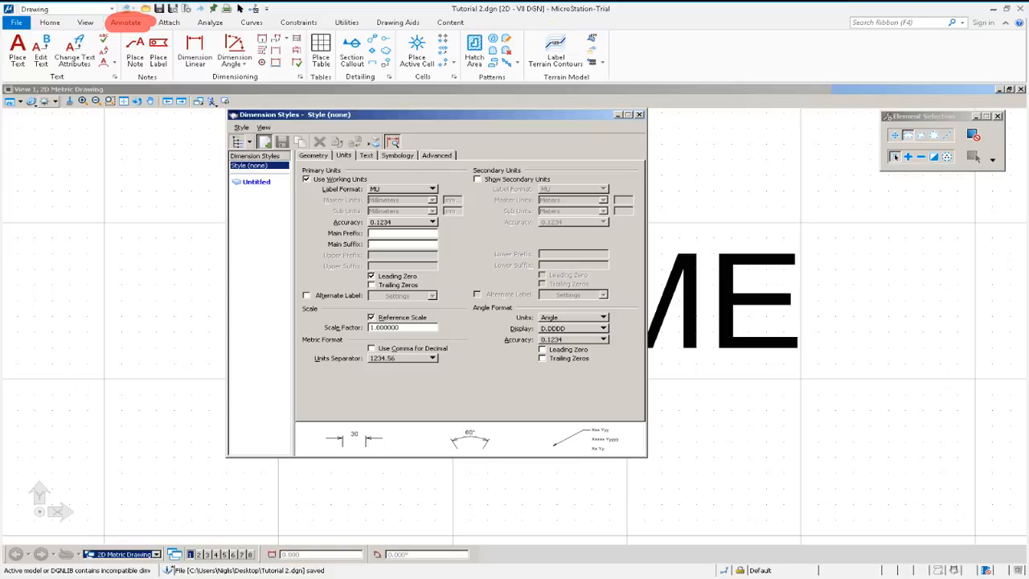
pyautogui.press('Return')
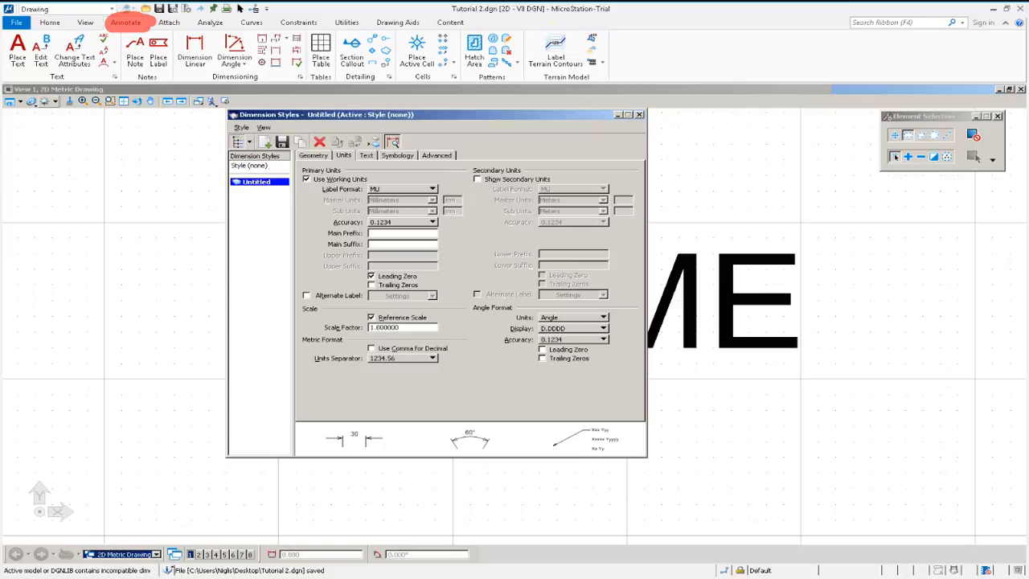
pyautogui.press('Delete')
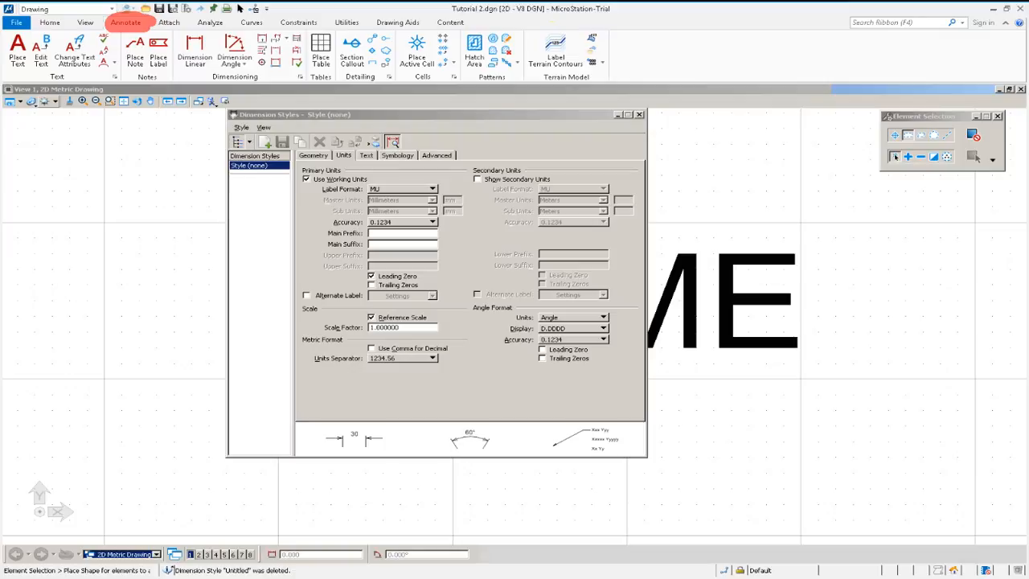
# Set the dimension terminator arrowhead to Filled and its width to 1.5, then review the units settings.
pyautogui.click(313, 156)
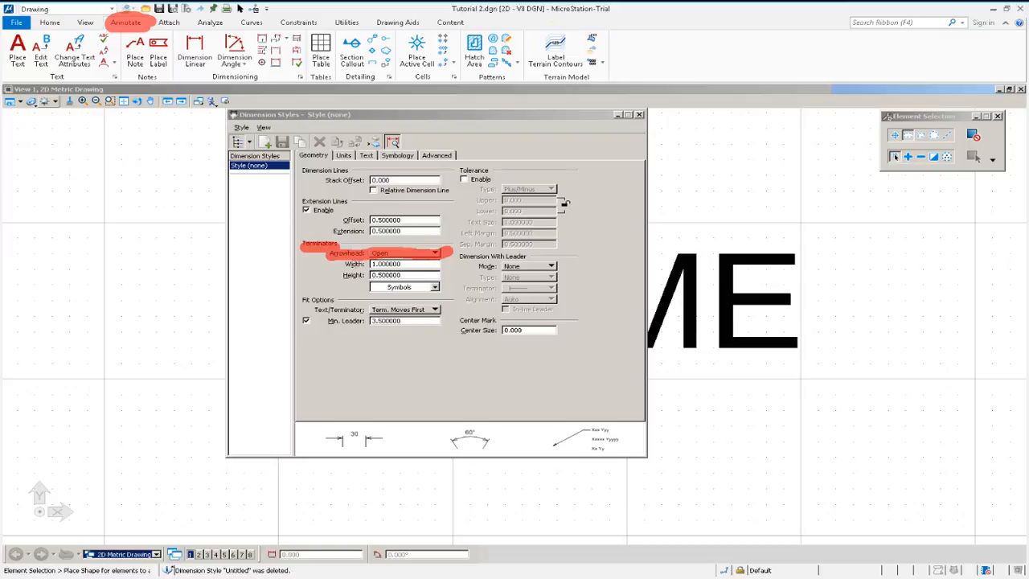
pyautogui.click(434, 253)
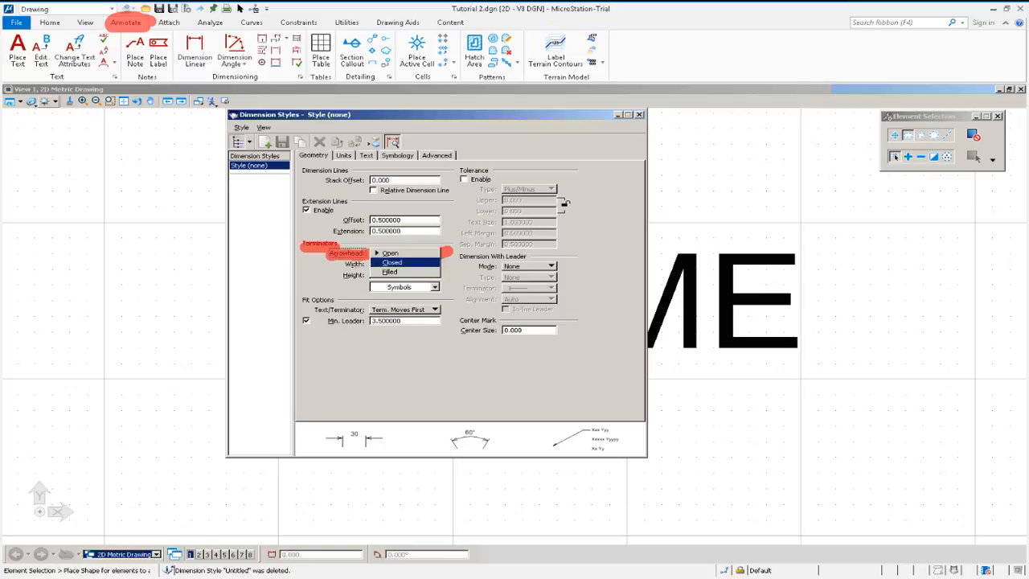
pyautogui.click(390, 272)
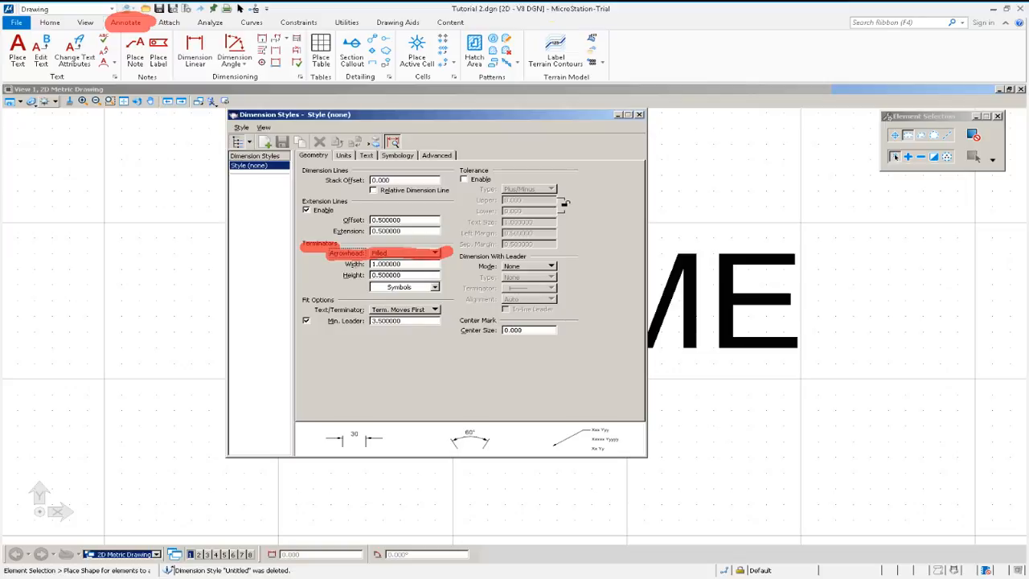
pyautogui.press('Tab')
pyautogui.moveTo(404, 265); pyautogui.dragTo(333, 271)
pyautogui.write('1.5')
pyautogui.click(343, 156)
pyautogui.click(314, 155)
pyautogui.click(343, 155)
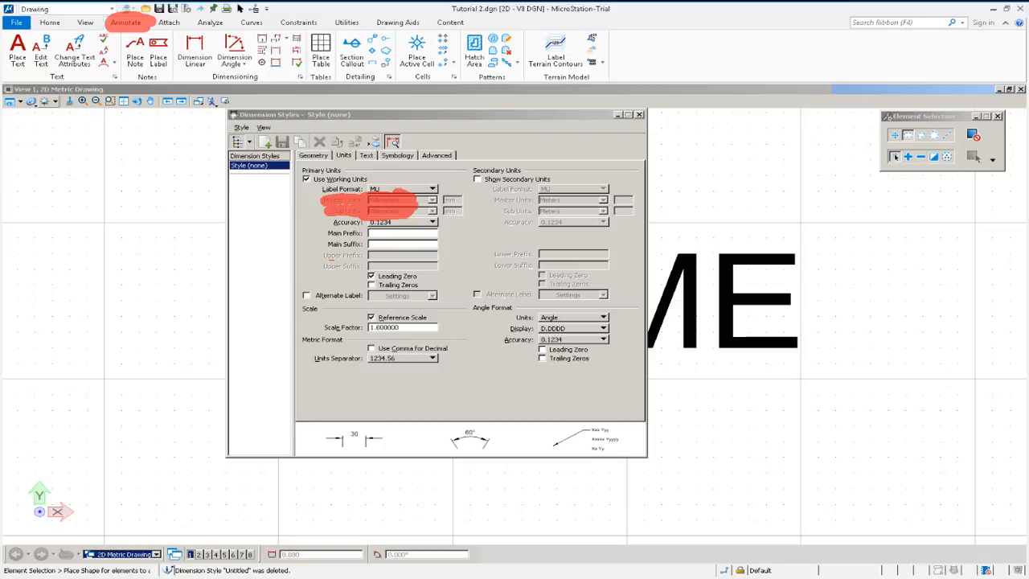
pyautogui.click(344, 156)
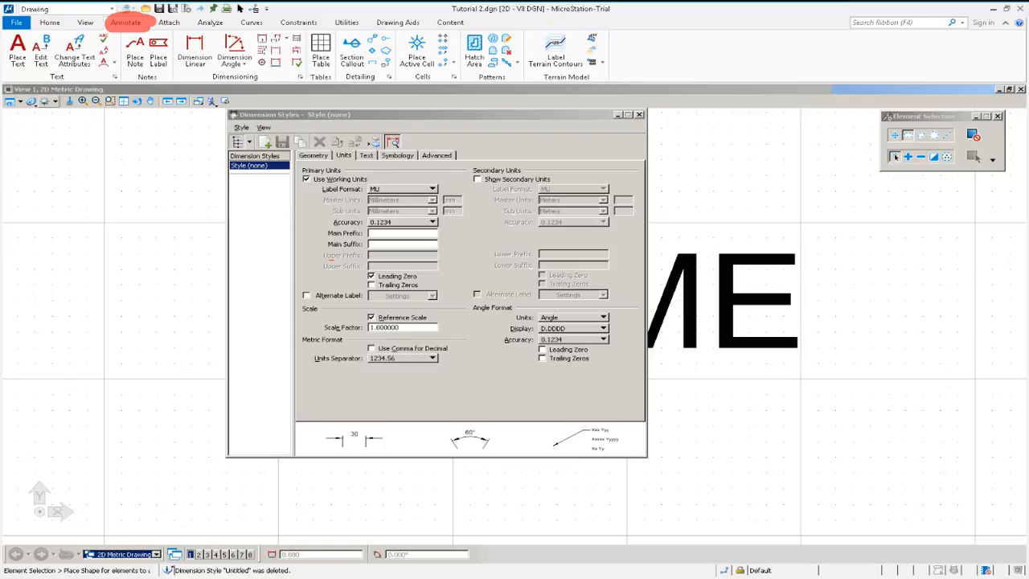
# Enable the dimension text height and width overrides, set both to 4, and close the dimension styles.
pyautogui.click(366, 156)
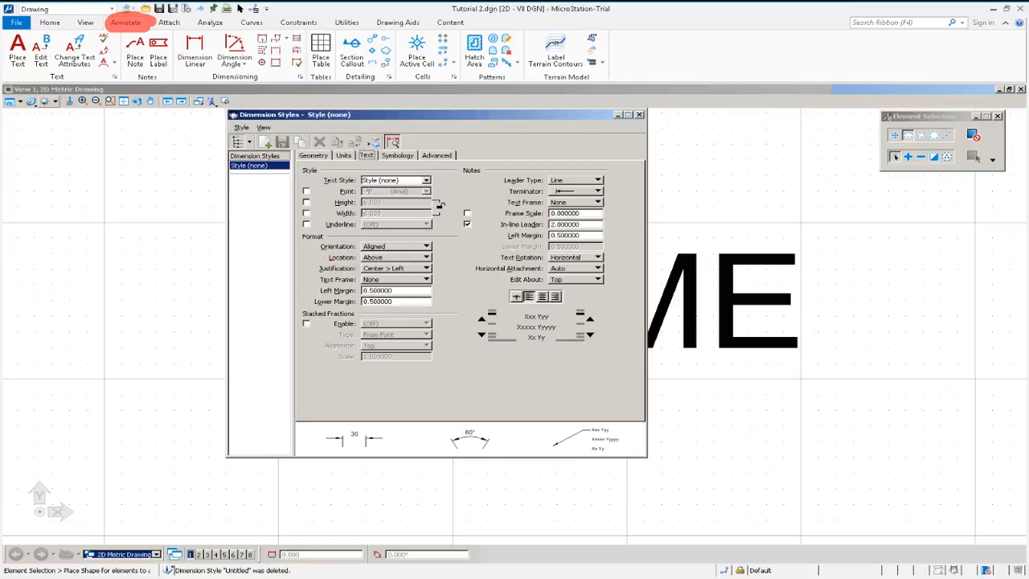
pyautogui.click(306, 203)
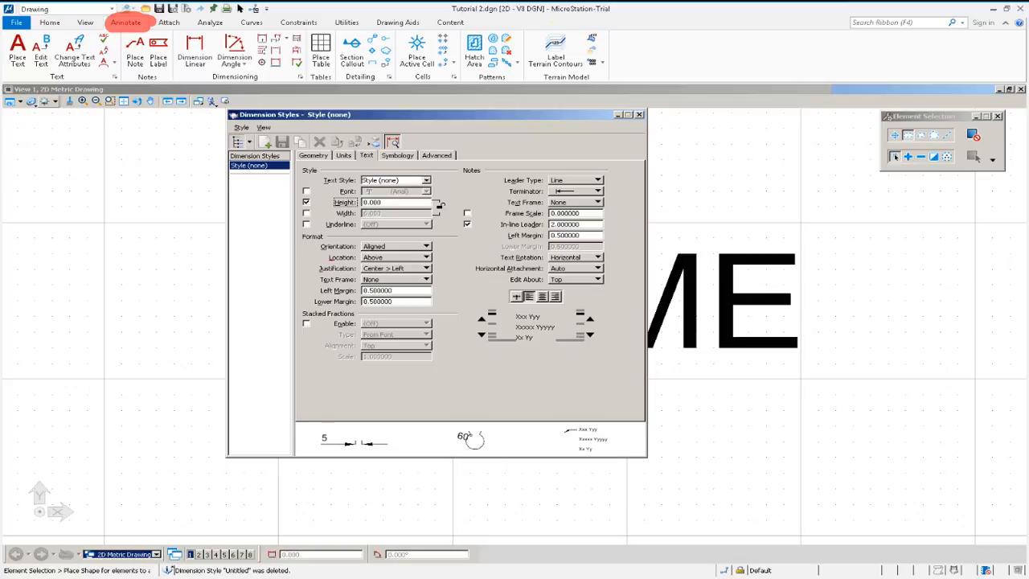
pyautogui.click(305, 213)
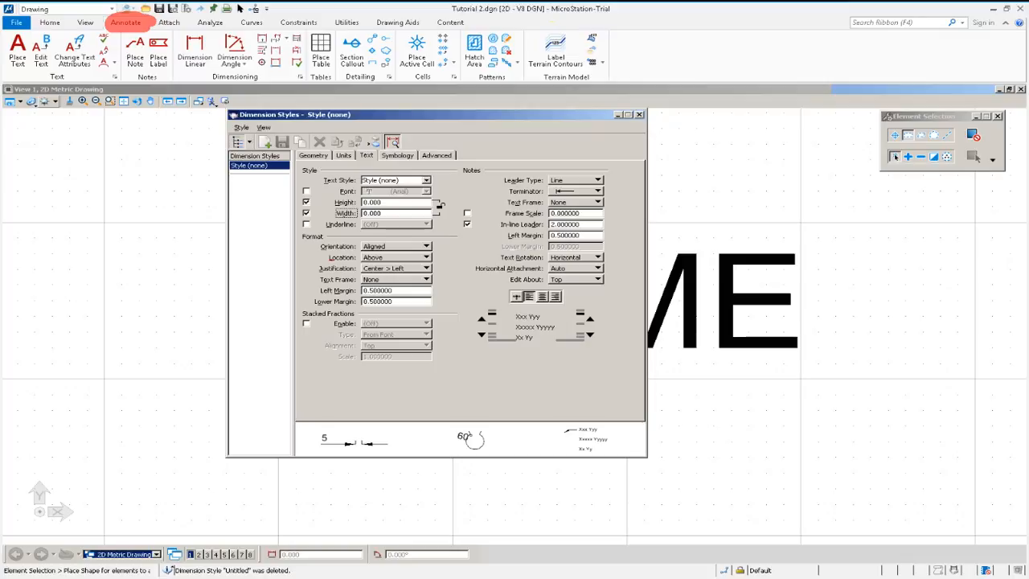
pyautogui.hotkey('shift', 'Tab')
pyautogui.write('4')
pyautogui.click(364, 213)
pyautogui.moveTo(383, 213); pyautogui.dragTo(306, 223)
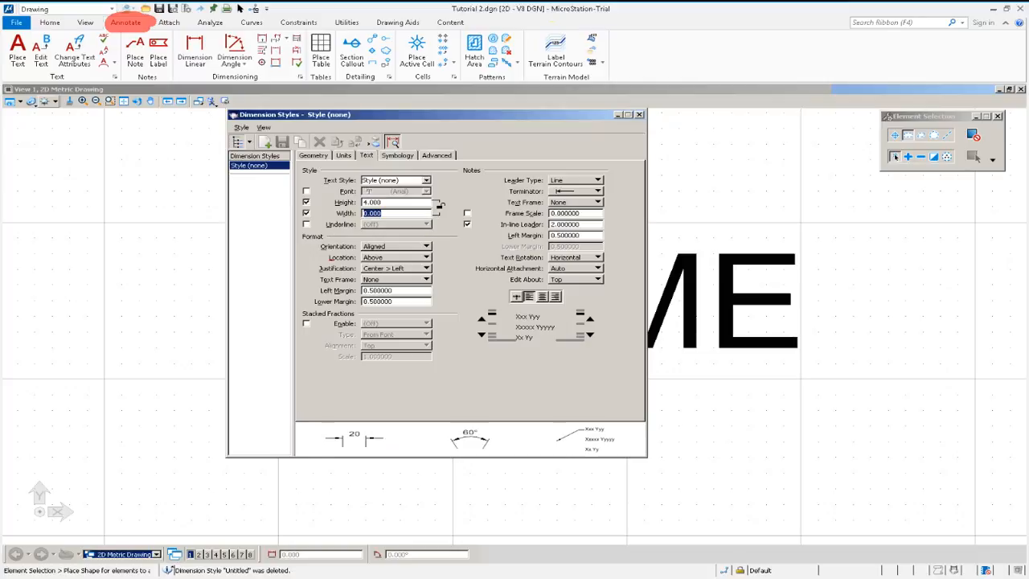
pyautogui.write('4')
pyautogui.click(639, 114)
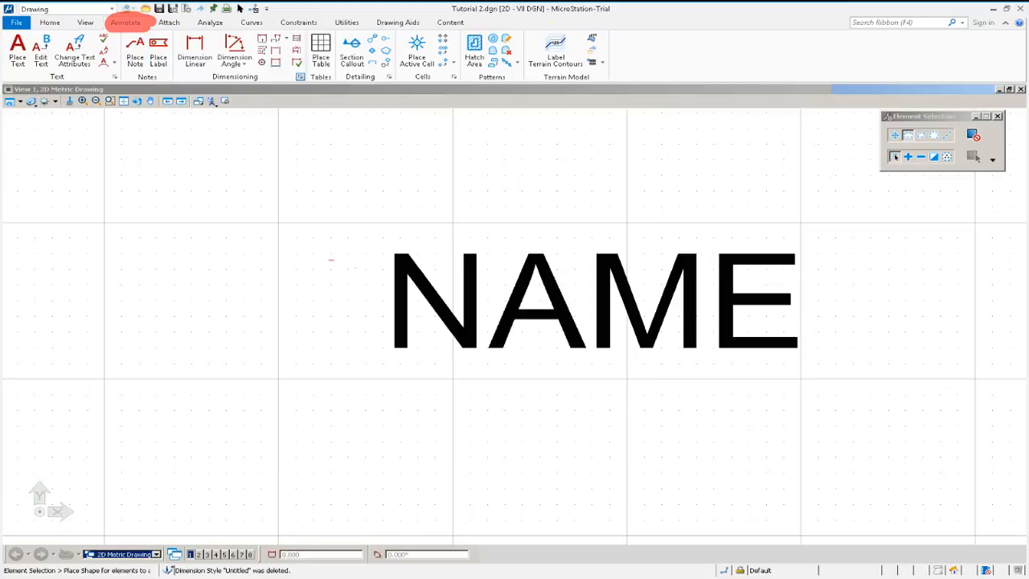
# Reopen the dimension styles to review the geometry, units and text settings.
pyautogui.click(300, 76)
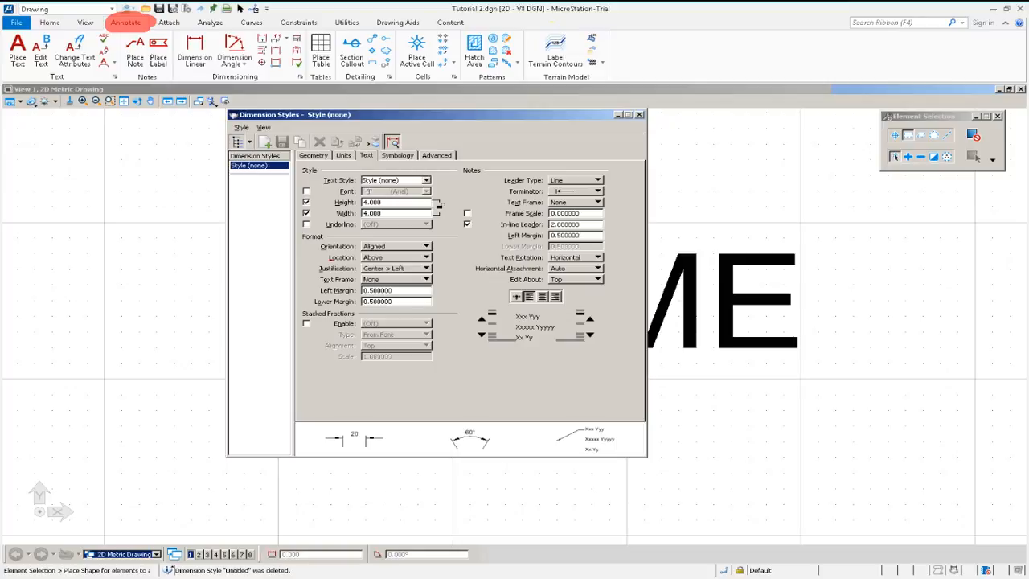
pyautogui.click(314, 155)
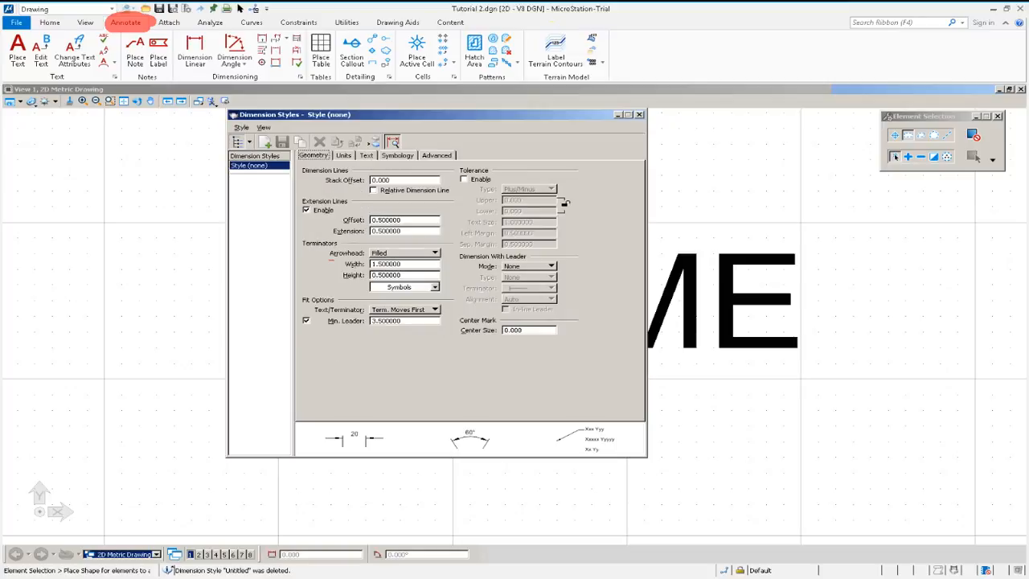
pyautogui.click(434, 253)
pyautogui.click(435, 253)
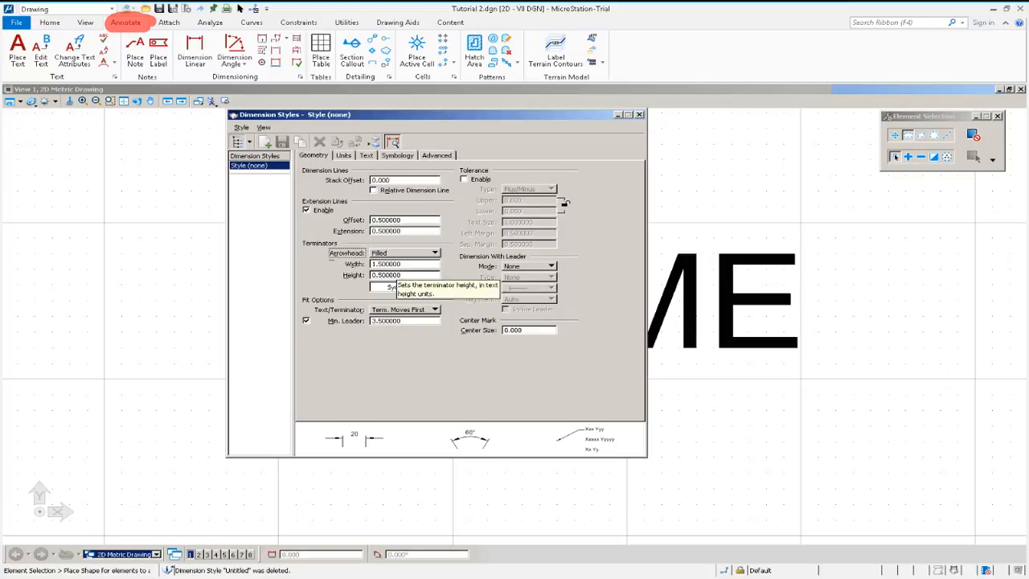
pyautogui.click(343, 155)
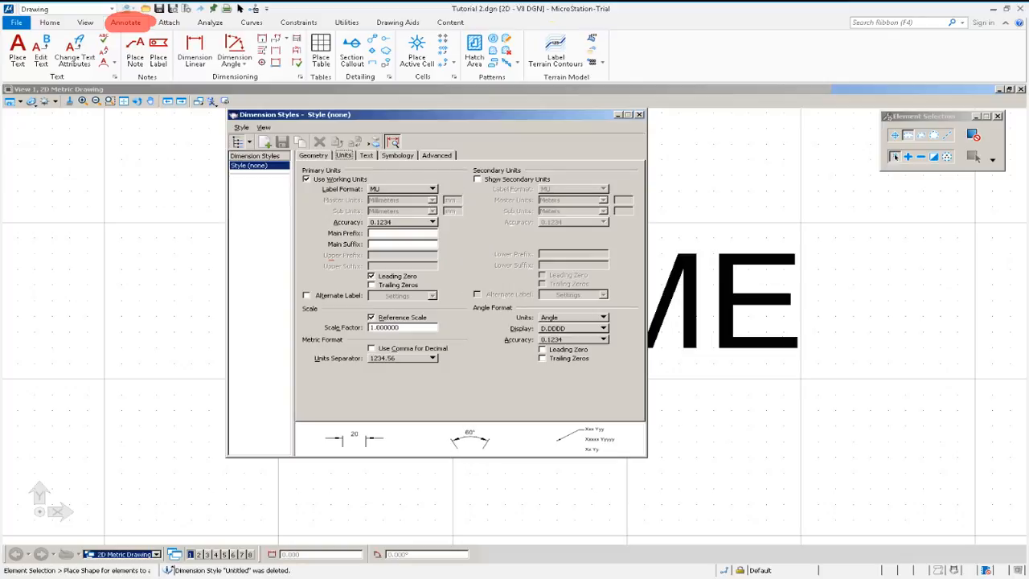
pyautogui.click(366, 155)
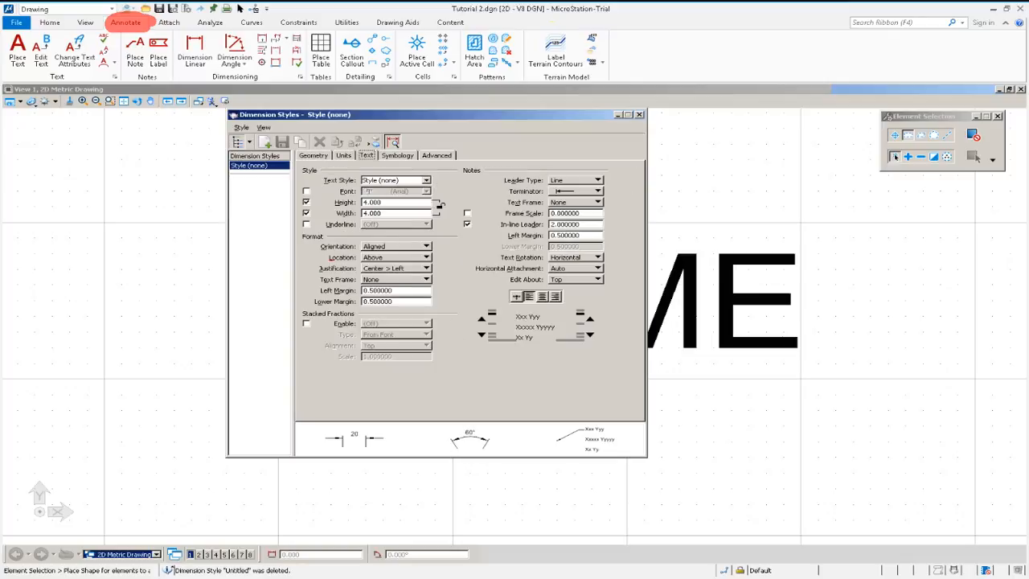
pyautogui.click(639, 114)
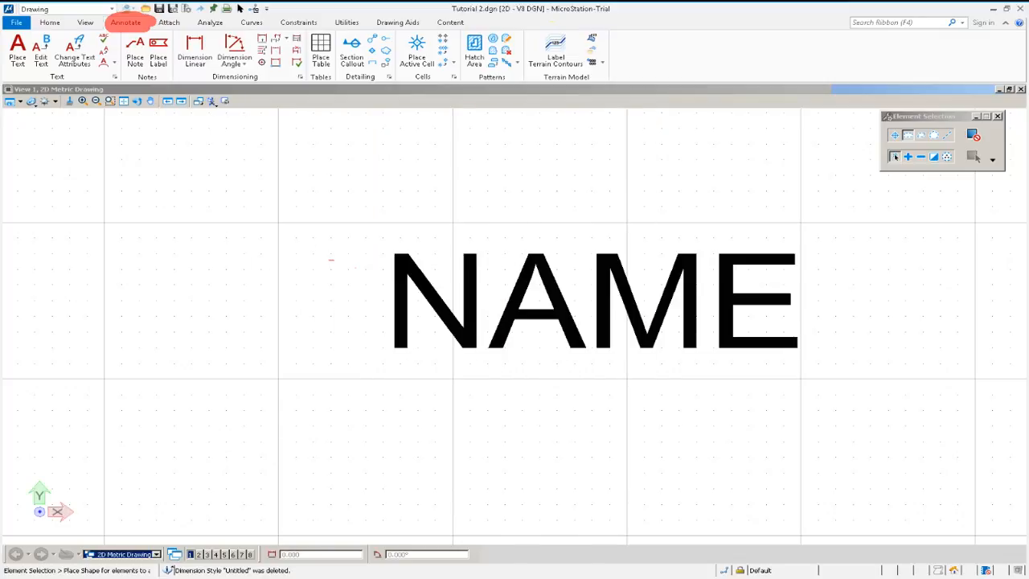
pyautogui.scroll(-2, 235, 203)
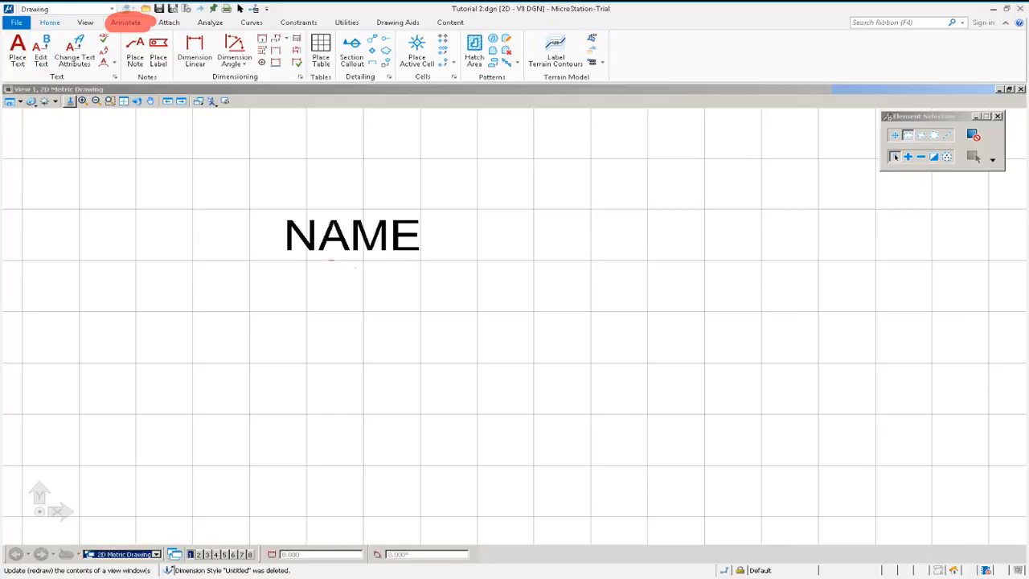
# Select all elements in the drawing and delete the NAME text.
pyautogui.click(50, 22)
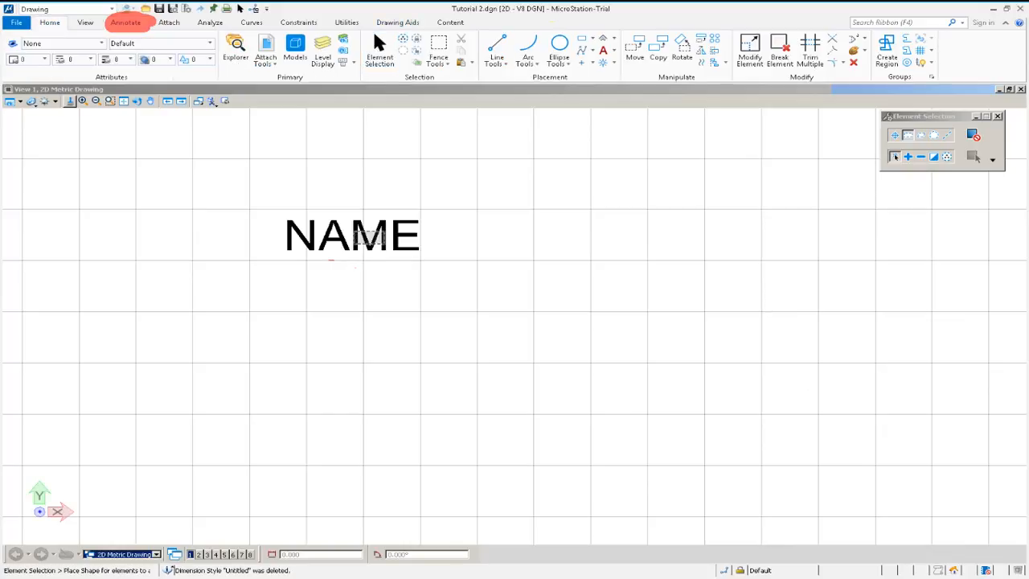
pyautogui.click(973, 157)
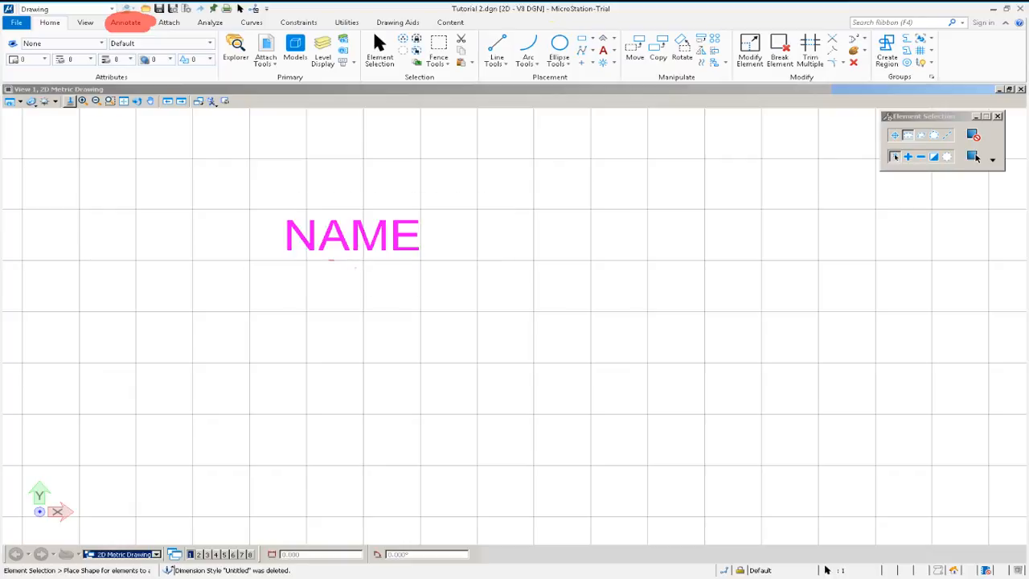
pyautogui.press('Delete')
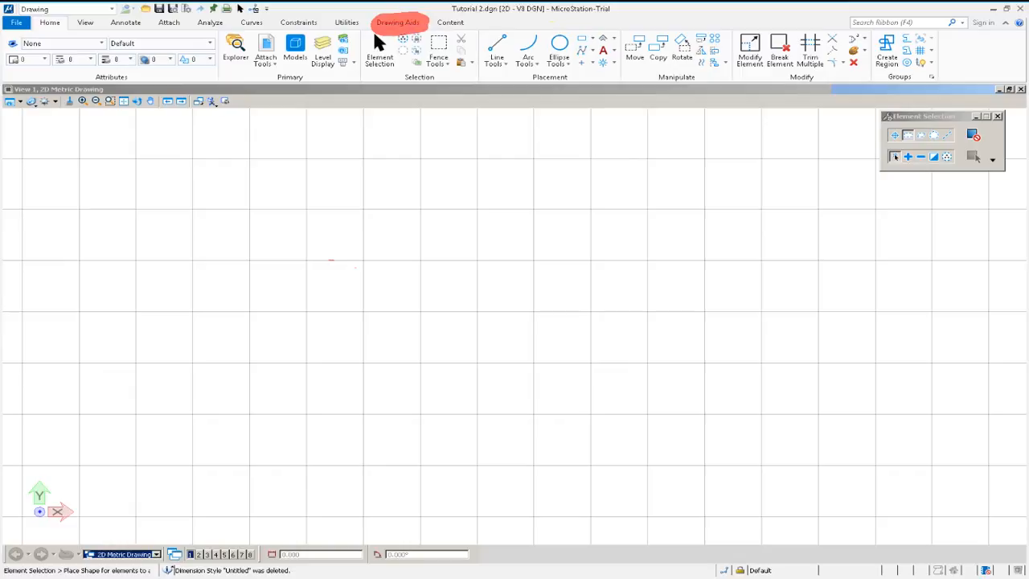
# Review the AccuSnap settings, then pin the Snaps group to all workflows.
pyautogui.click(394, 22)
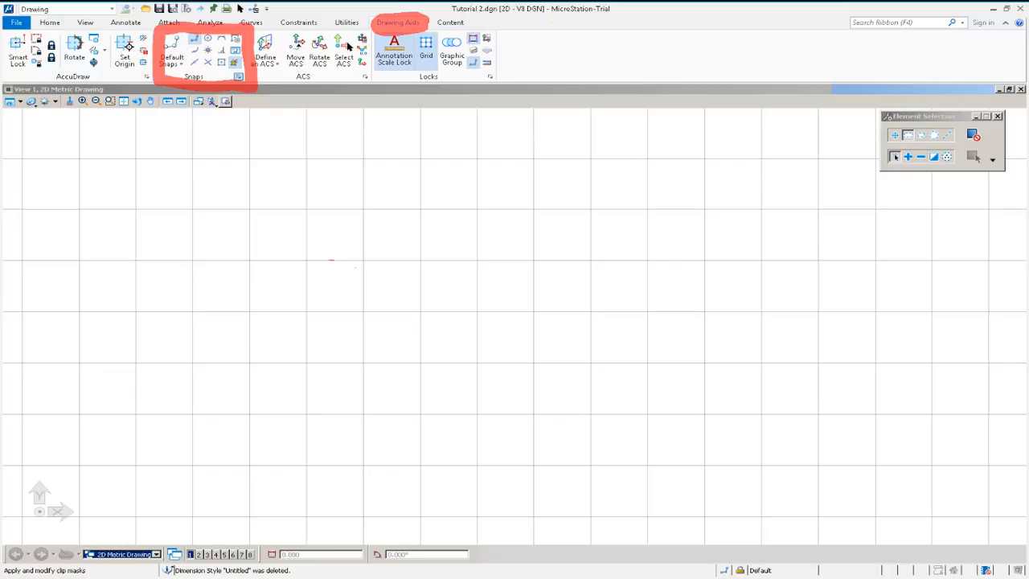
pyautogui.click(239, 77)
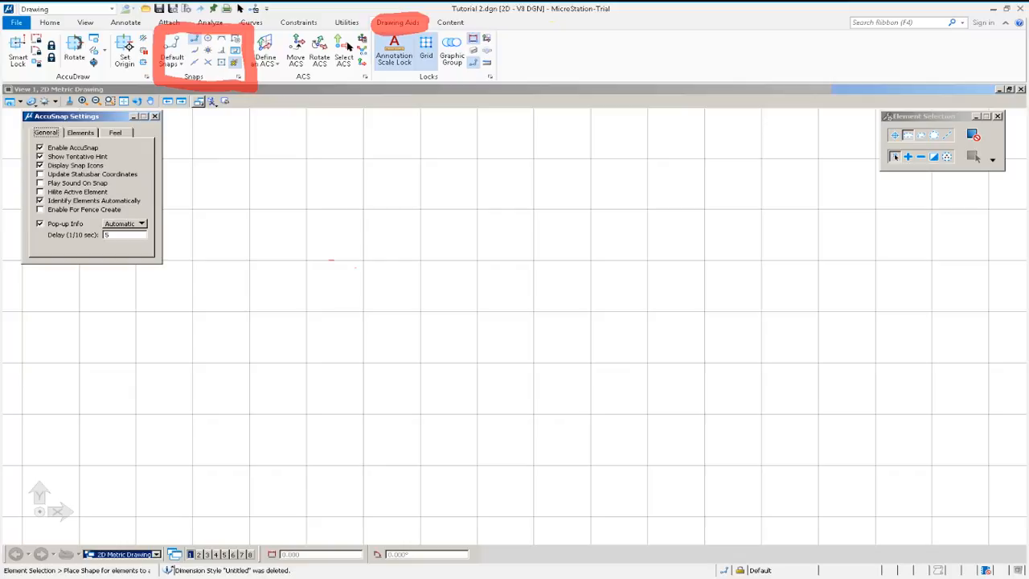
pyautogui.click(155, 117)
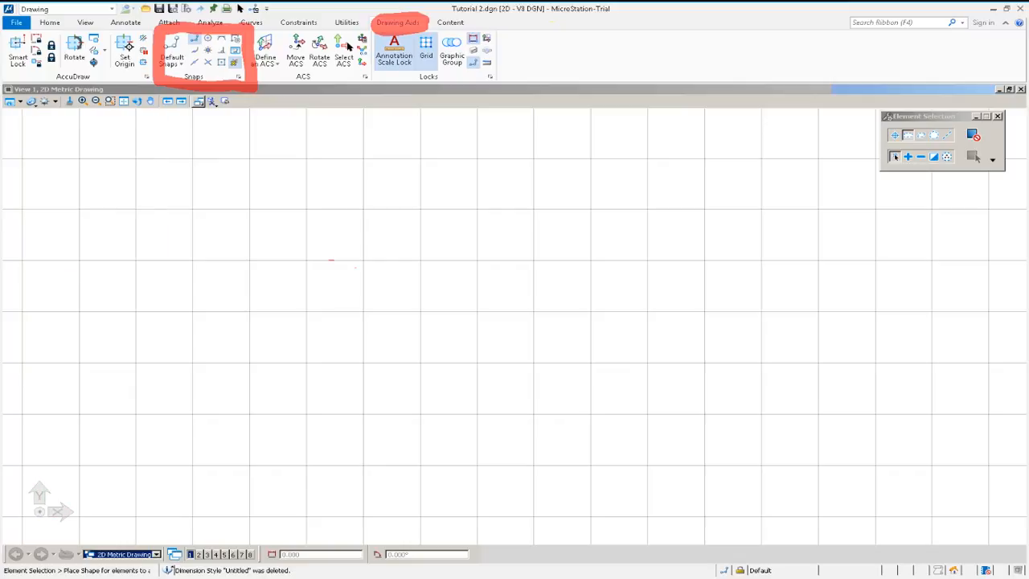
pyautogui.rightClick(235, 79)
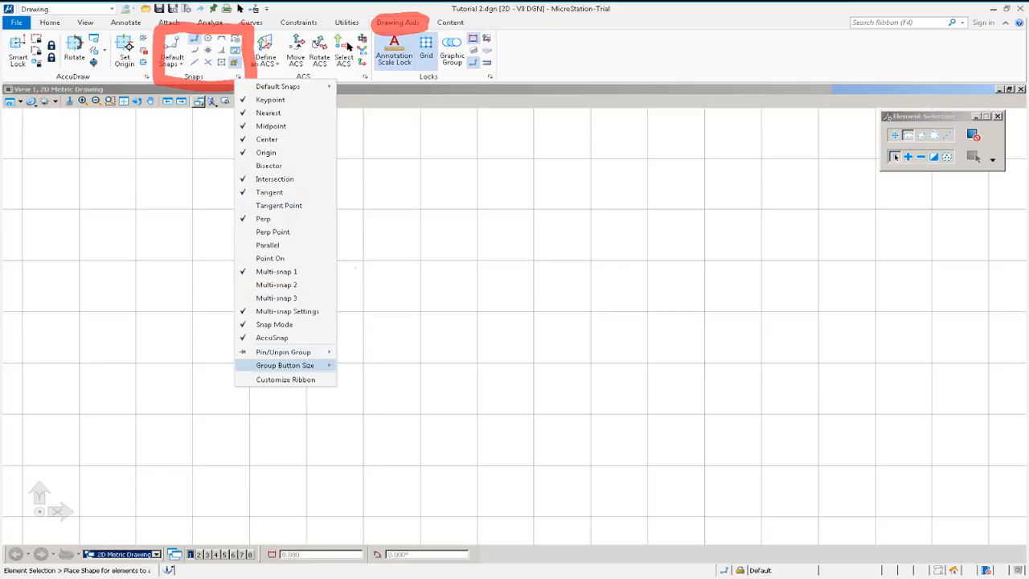
pyautogui.moveTo(283, 352)
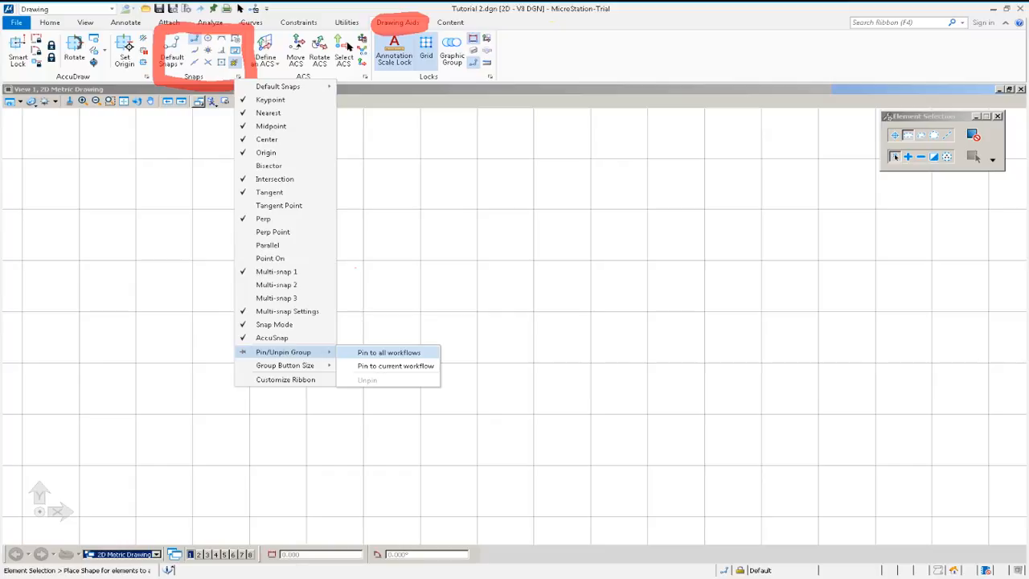
pyautogui.press('Return')
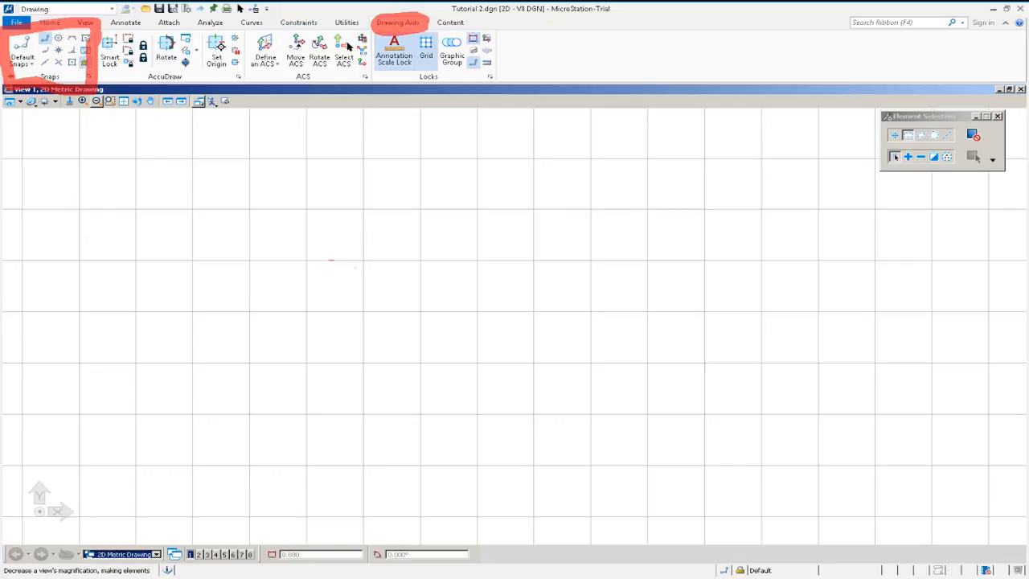
# Browse the ribbon tabs to check that the pinned Snaps group appears on each.
pyautogui.click(50, 23)
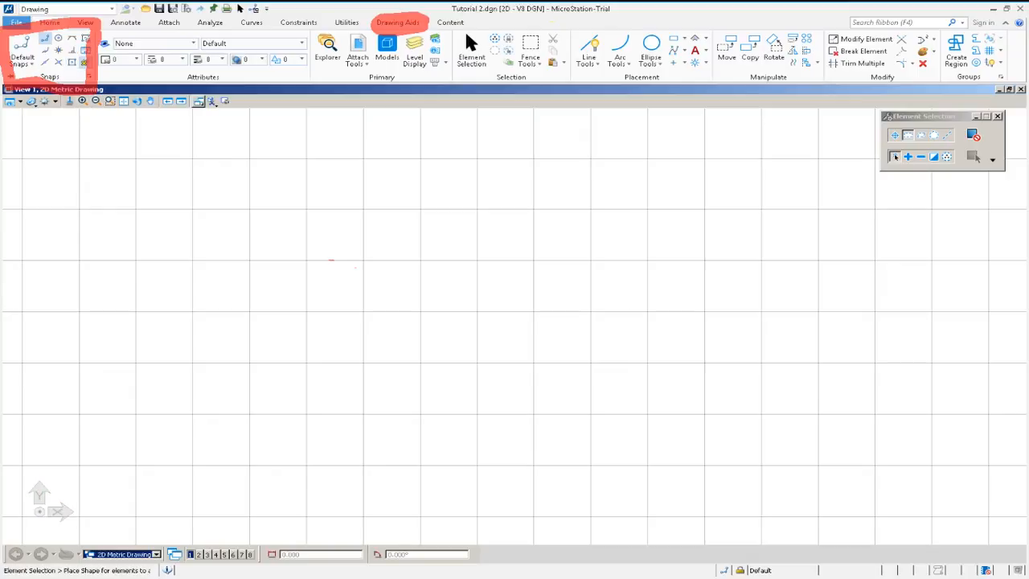
pyautogui.click(86, 23)
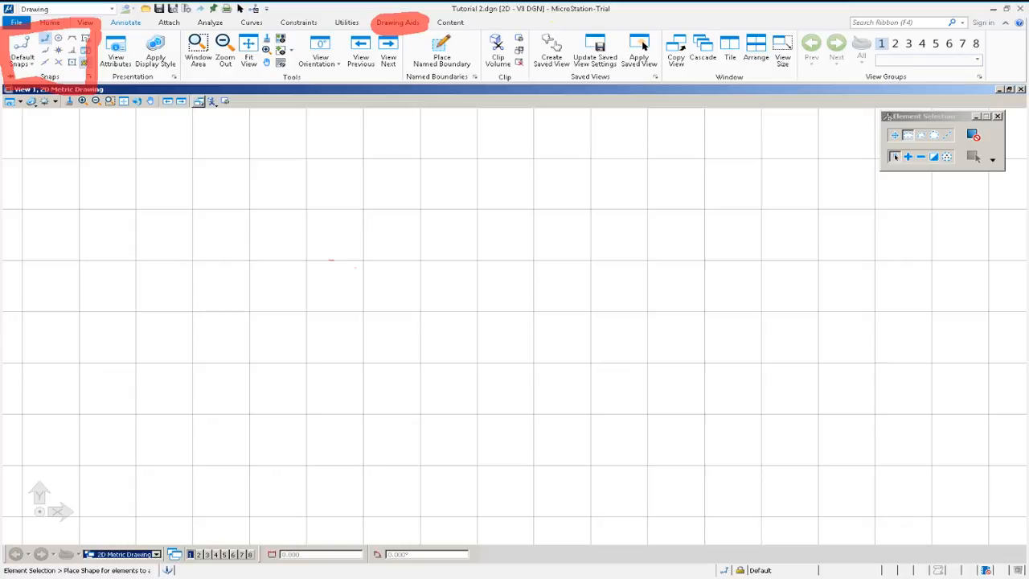
pyautogui.click(125, 23)
pyautogui.click(210, 23)
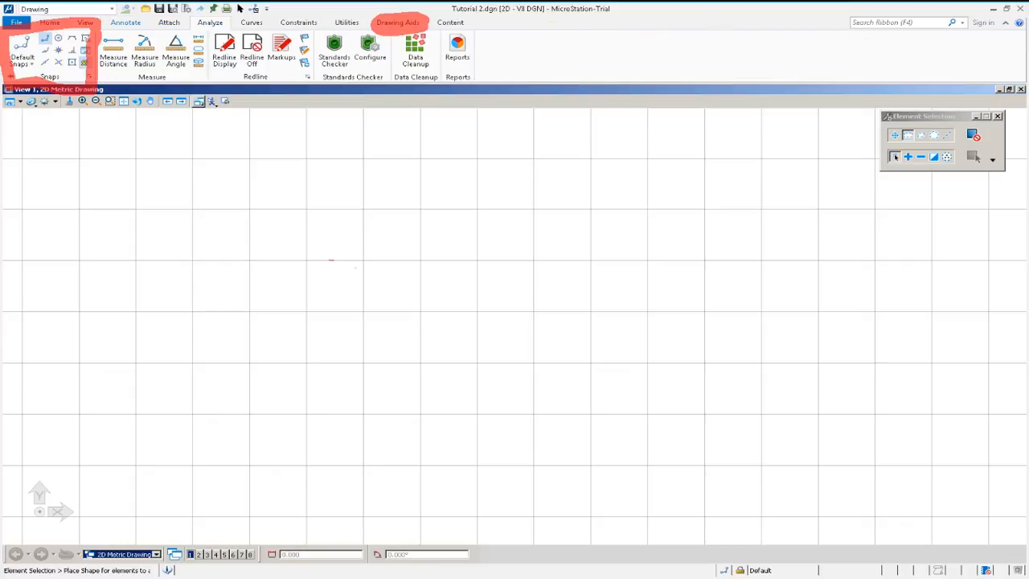
pyautogui.click(85, 23)
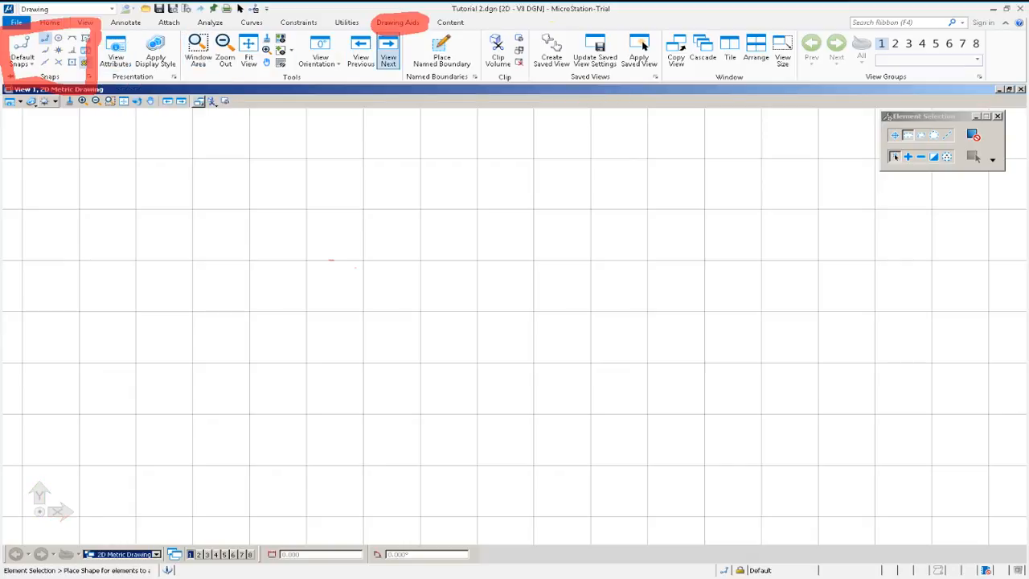
pyautogui.scroll(1, 464, 29)
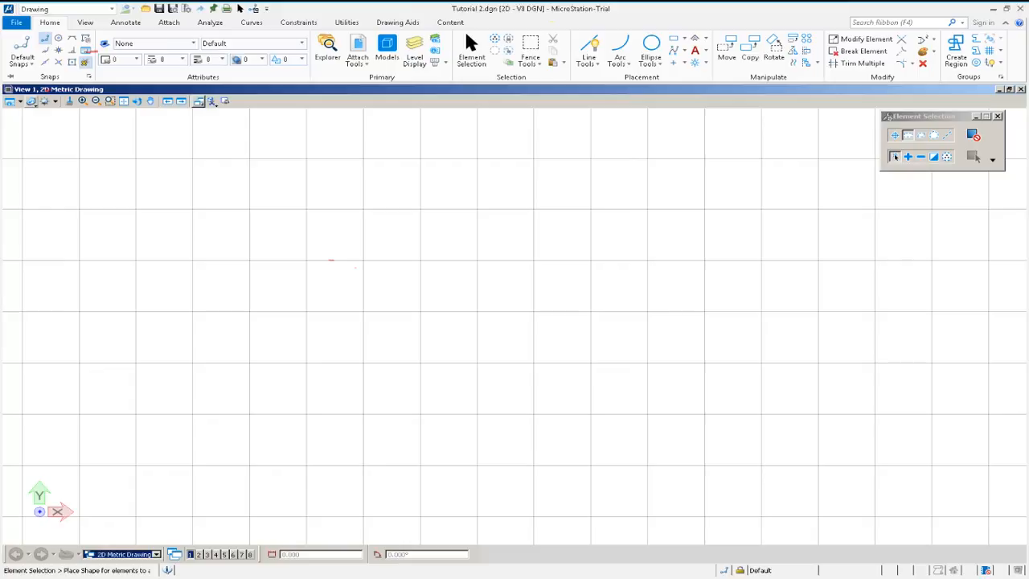
# Place two circles side by side by centre and radius as the wheels.
pyautogui.click(651, 45)
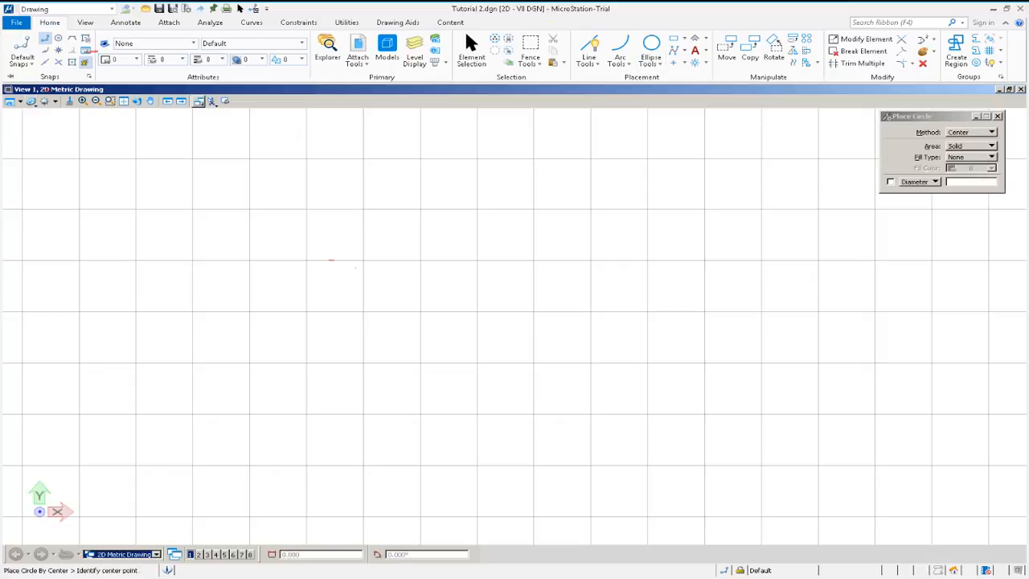
pyautogui.click(426, 302)
pyautogui.click(427, 393)
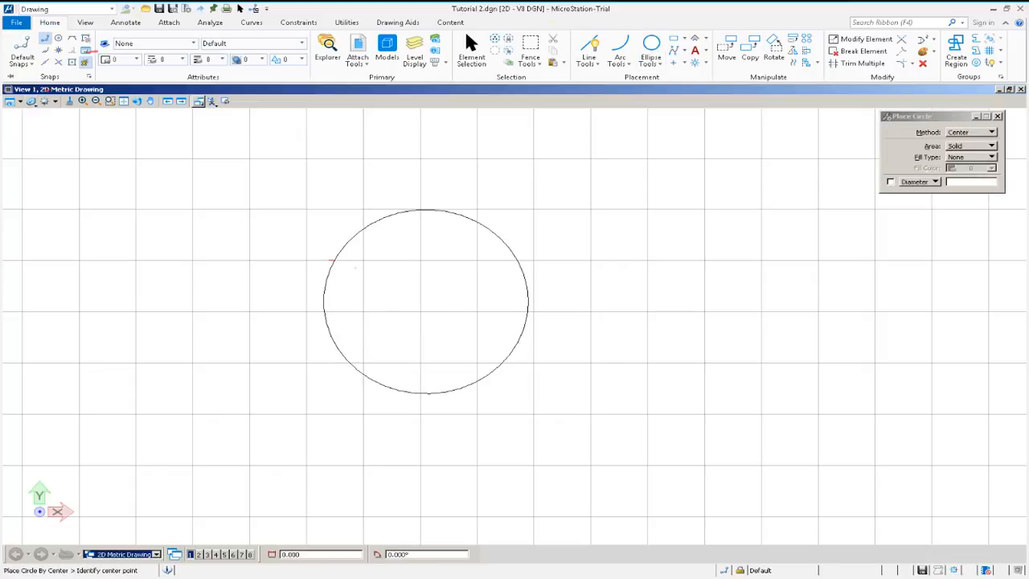
pyautogui.click(783, 315)
pyautogui.click(683, 315)
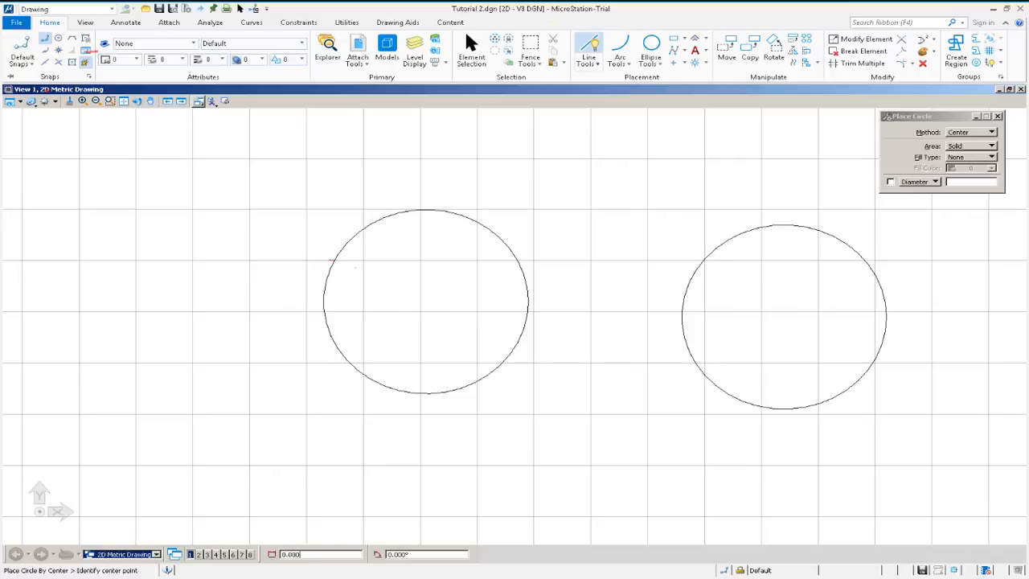
# Draw a slanted line above and between the two circles.
pyautogui.click(589, 52)
pyautogui.click(612, 92)
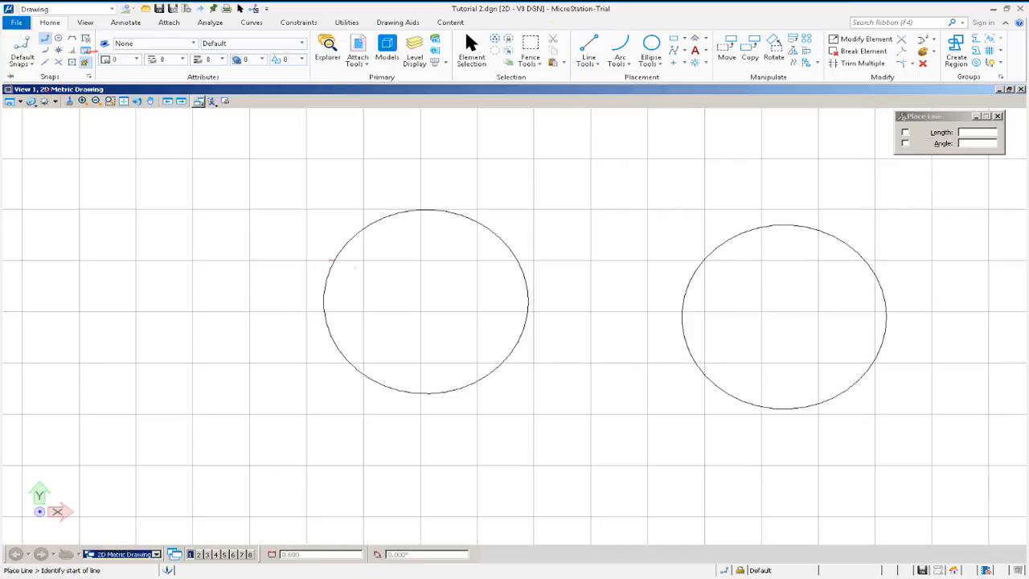
pyautogui.click(574, 207)
pyautogui.click(760, 138)
pyautogui.rightClick(682, 234)
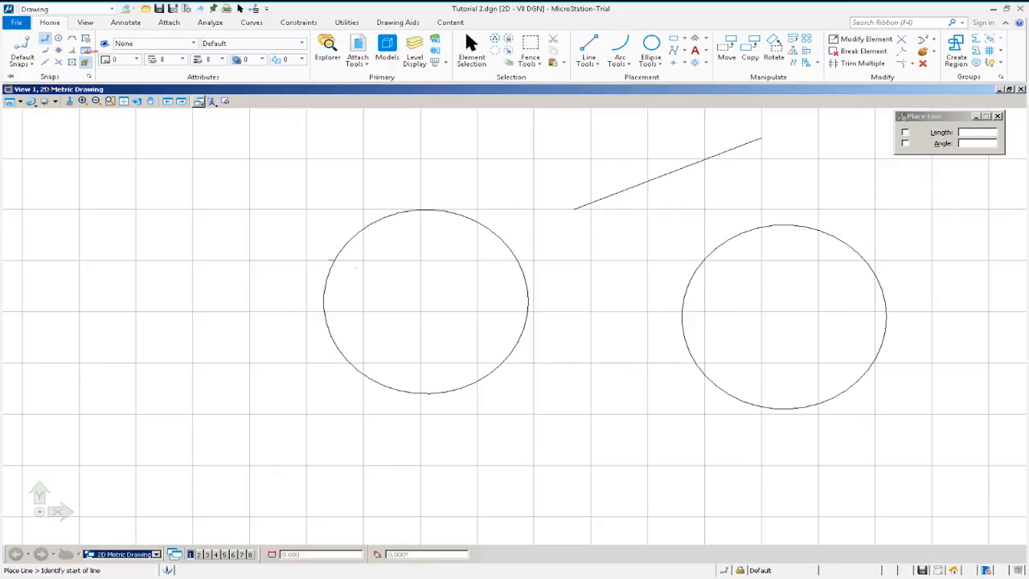
# Draw a horizontal line from the slanted line's lower end to the top of the left circle using a snap.
pyautogui.click(589, 56)
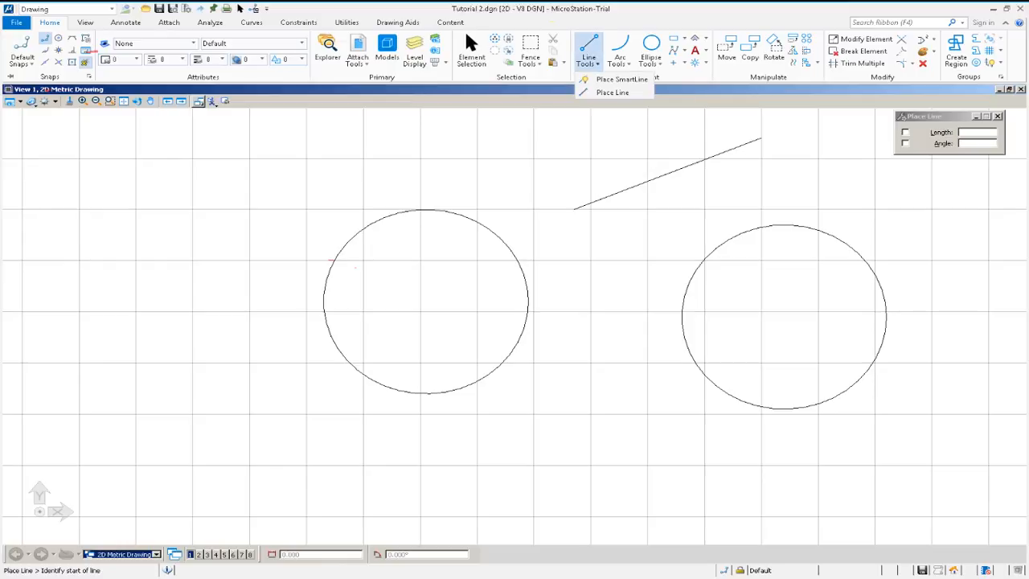
pyautogui.click(613, 92)
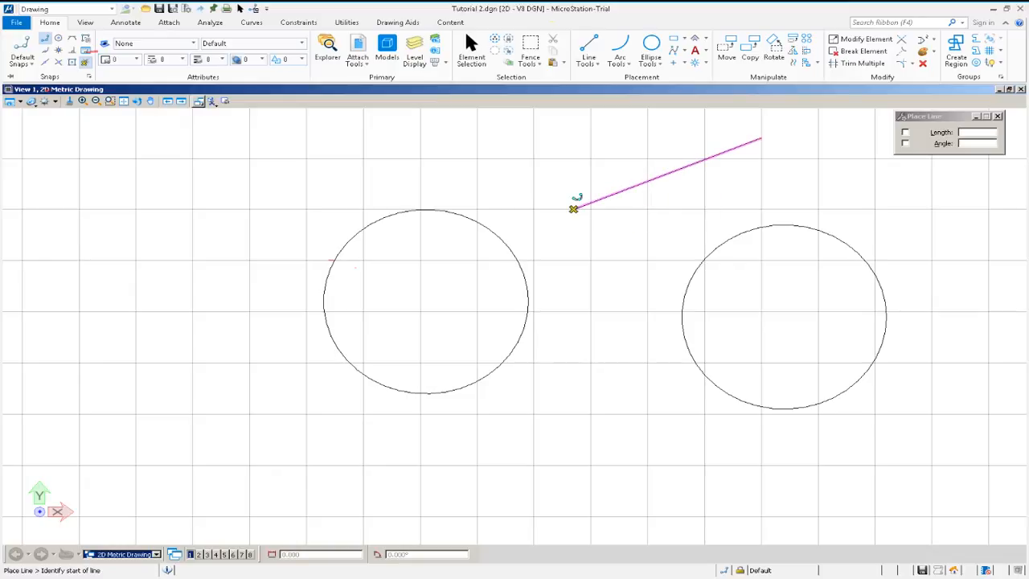
pyautogui.click(573, 209)
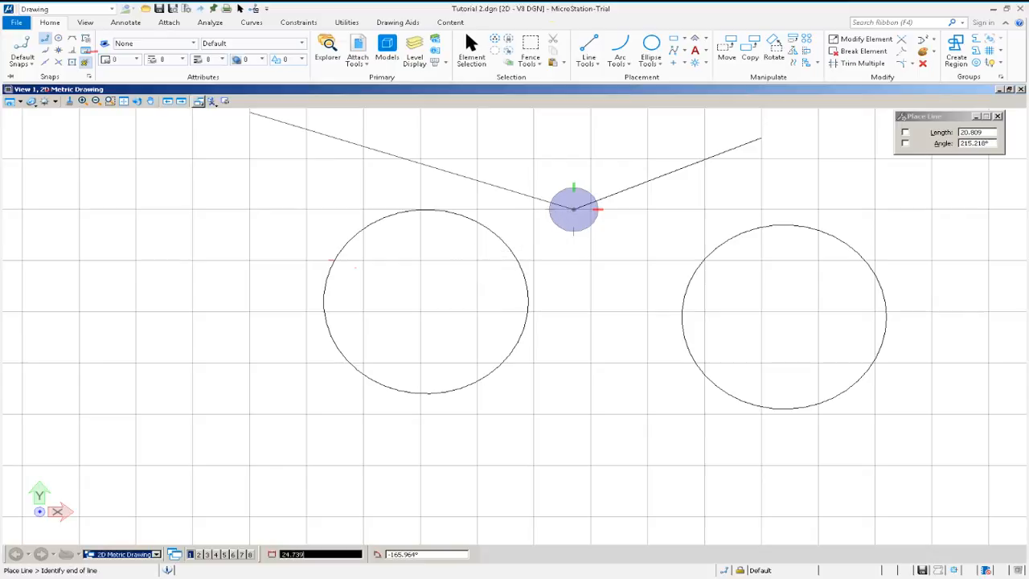
pyautogui.click(71, 39)
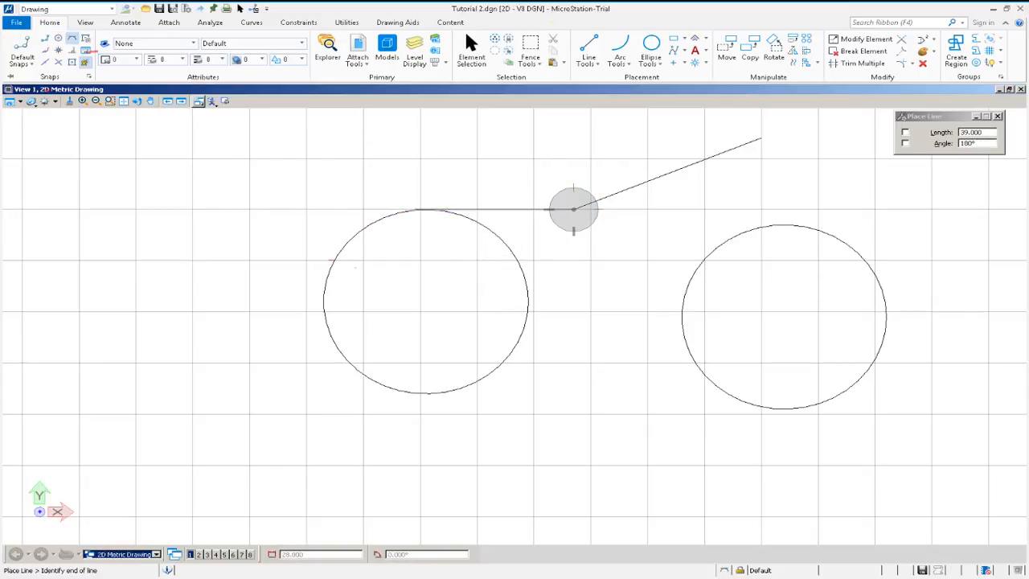
pyautogui.click(522, 332)
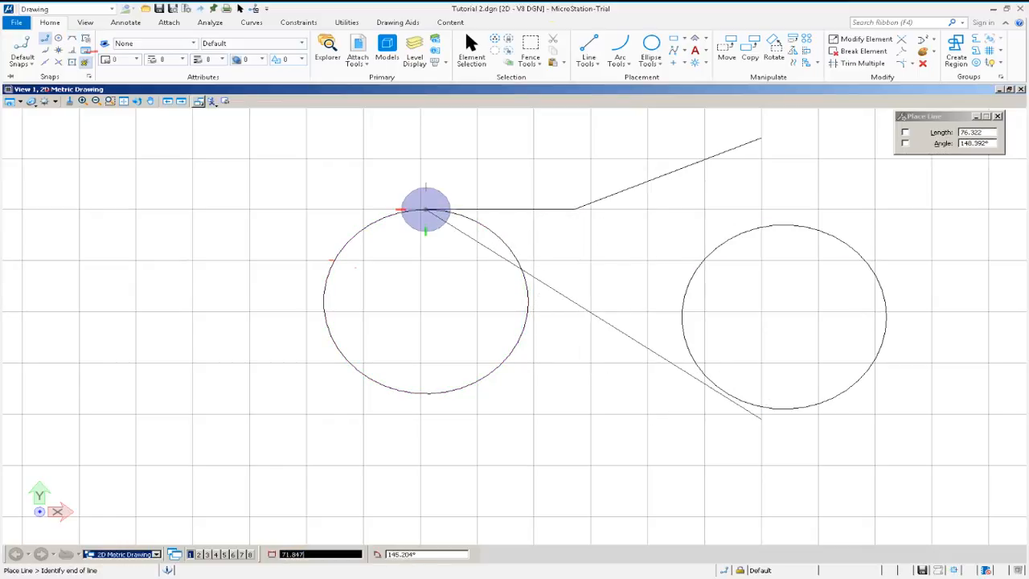
# Draw a line from the top of the left circle to the lower part of the right circle.
pyautogui.rightClick(777, 393)
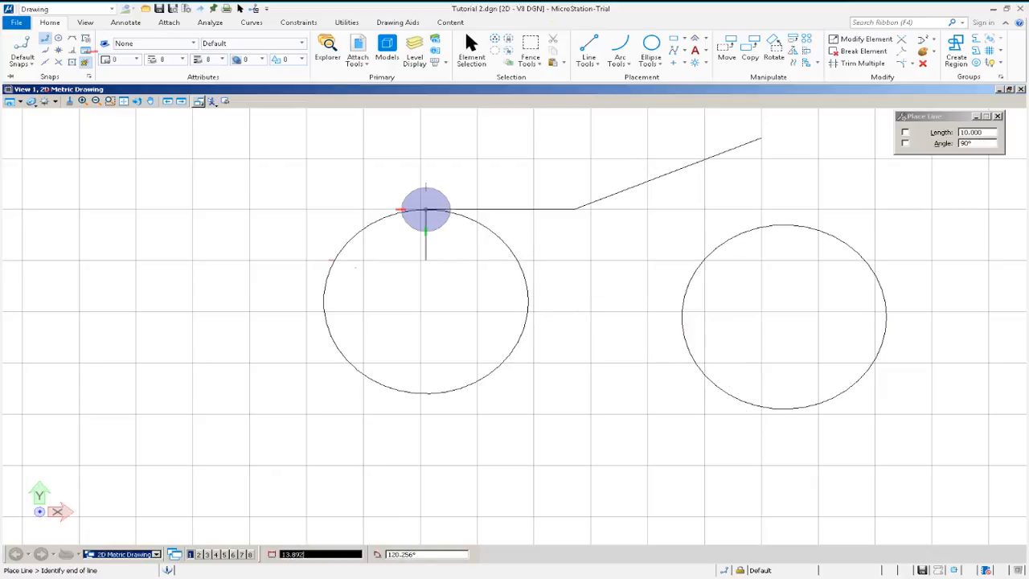
pyautogui.click(426, 209)
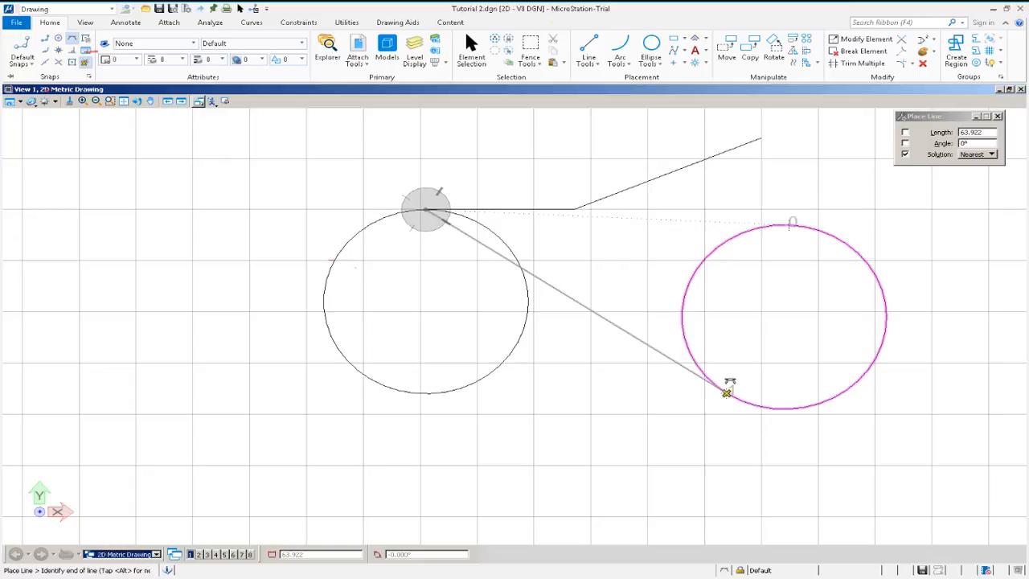
pyautogui.click(727, 393)
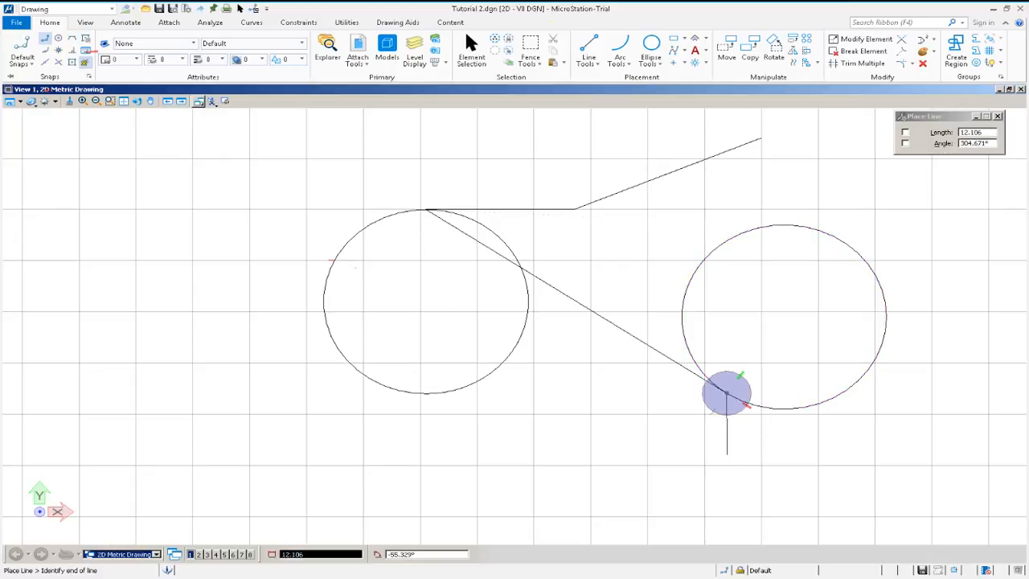
pyautogui.rightClick(727, 454)
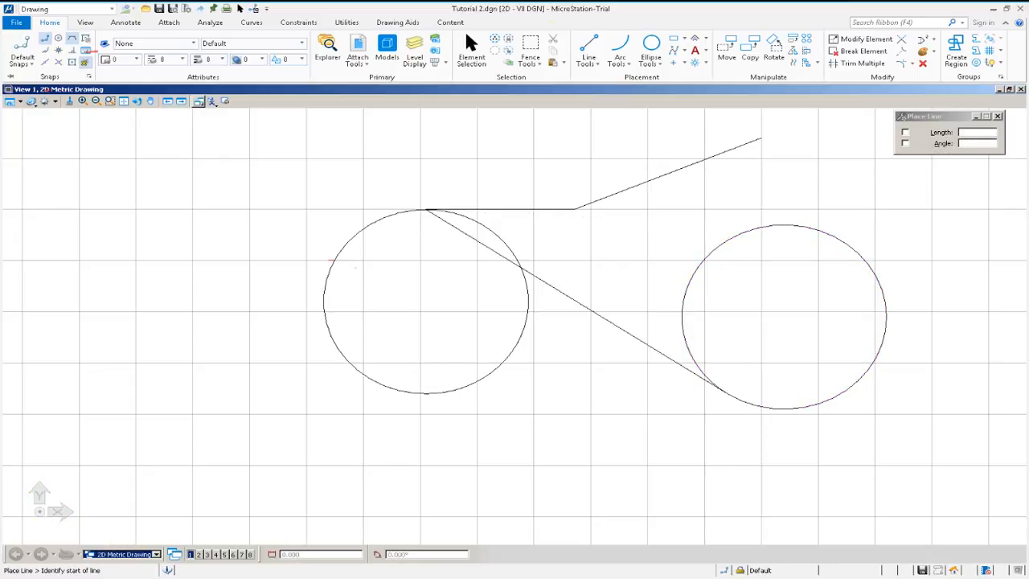
# Draw a line from the left circle's centre to the diagonal line using the Center snap.
pyautogui.click(59, 38)
pyautogui.click(590, 58)
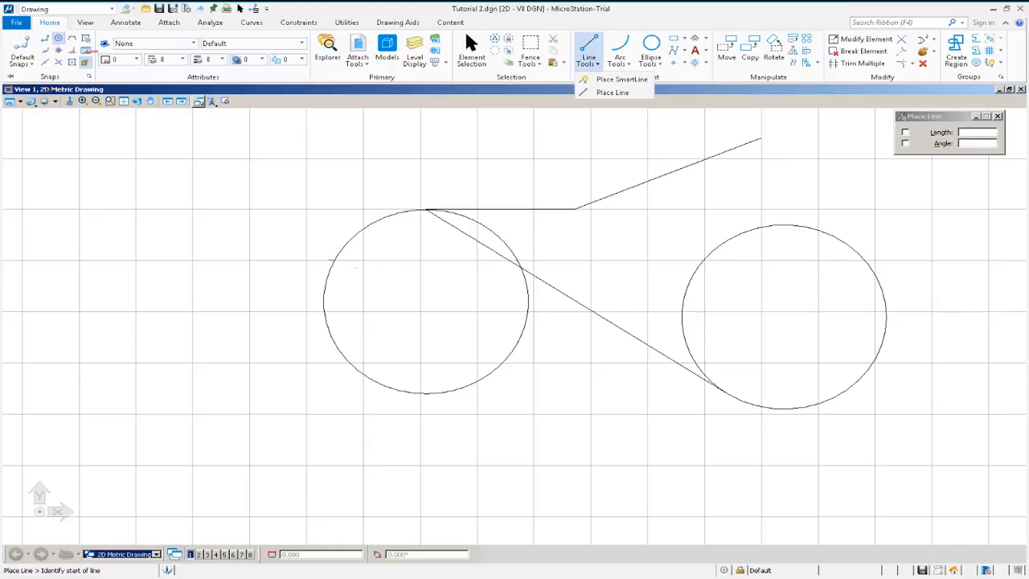
pyautogui.click(612, 93)
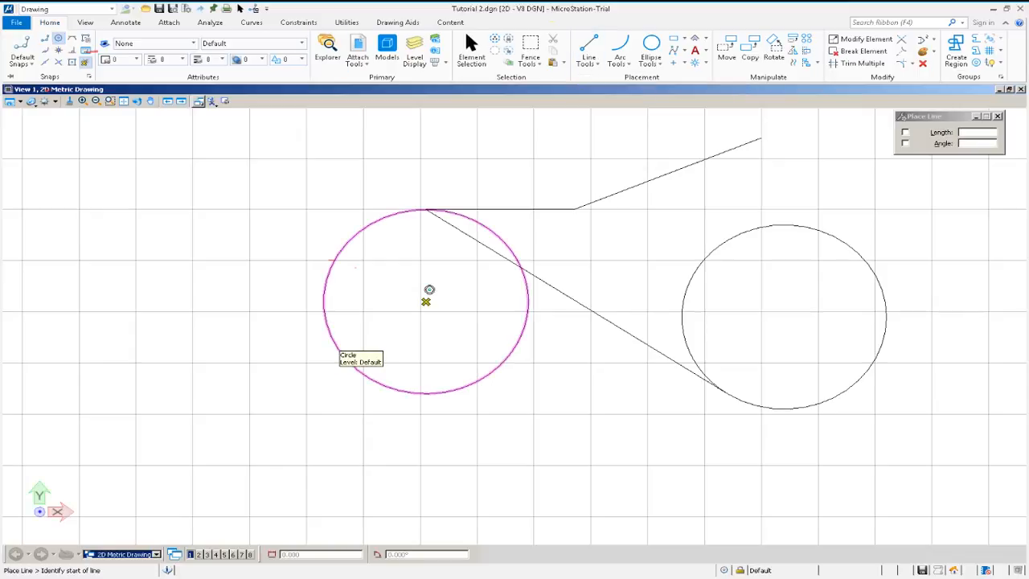
pyautogui.click(429, 290)
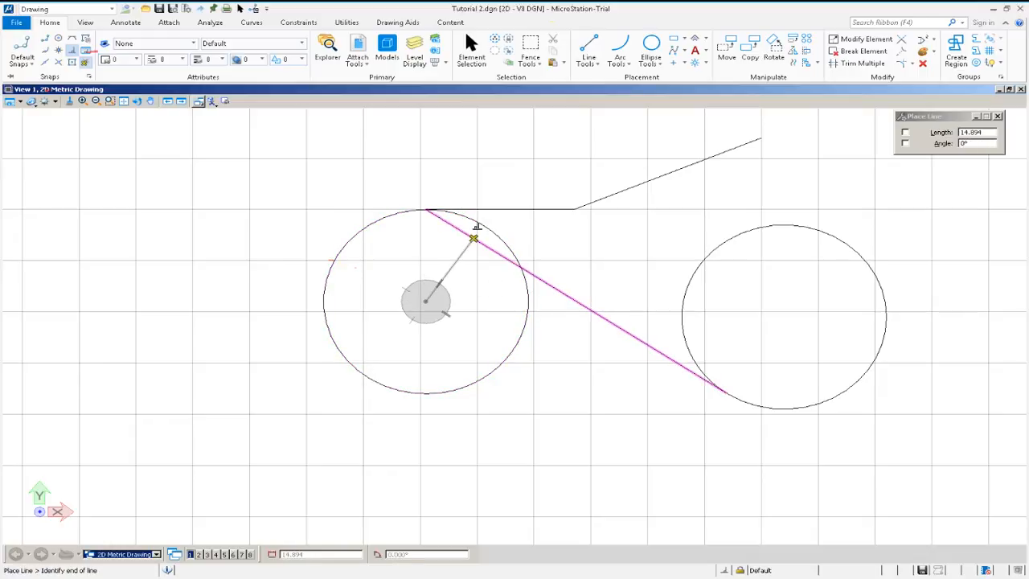
pyautogui.click(473, 238)
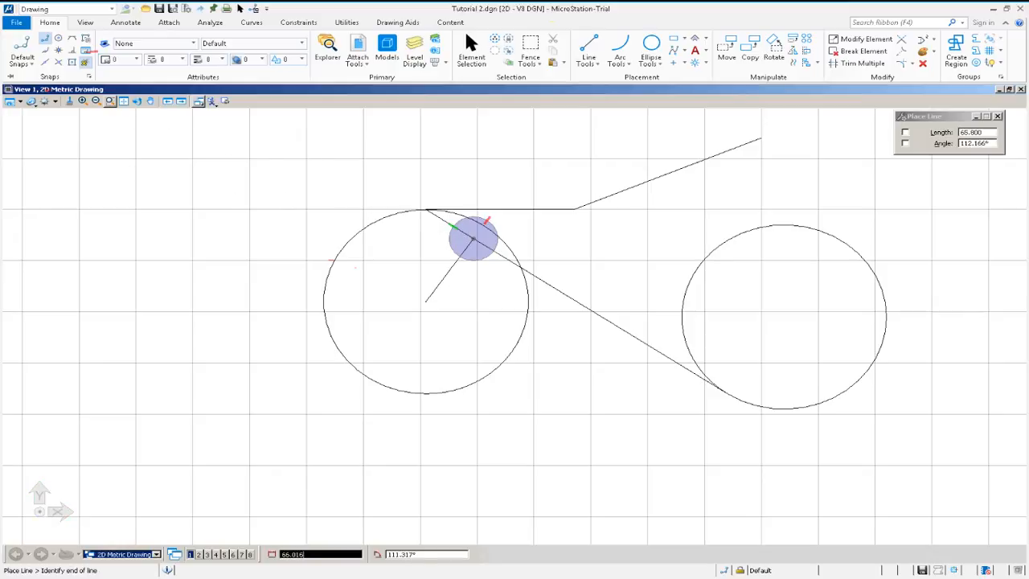
pyautogui.click(109, 101)
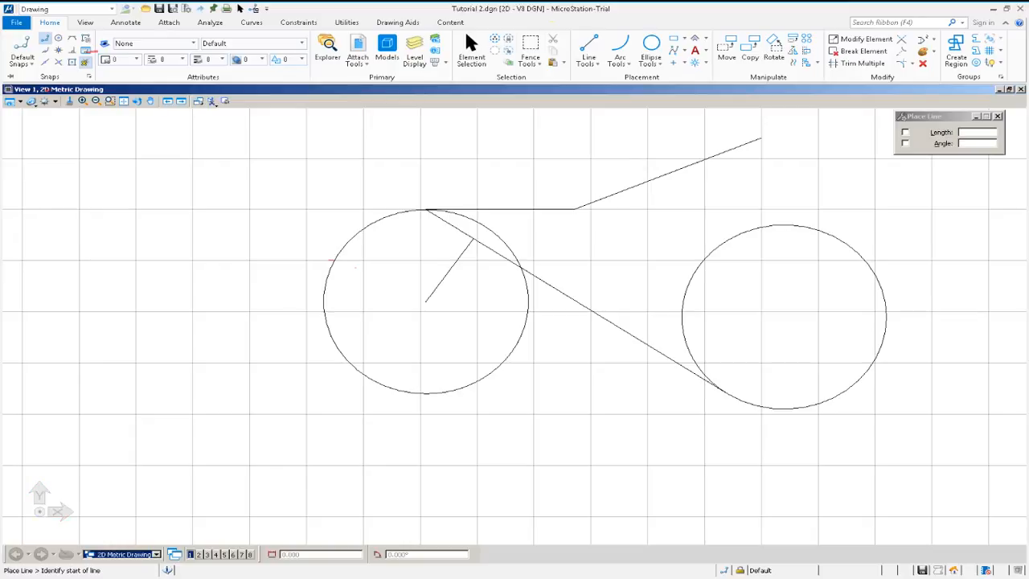
# Select all the drawn circles and lines with a selection window.
pyautogui.click(494, 50)
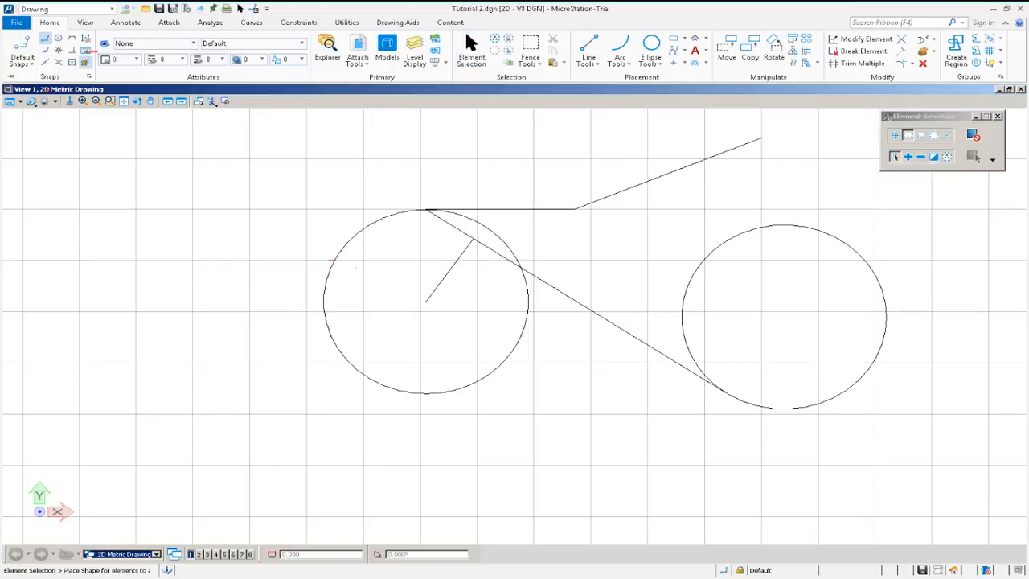
pyautogui.moveTo(888, 447); pyautogui.dragTo(394, 146)
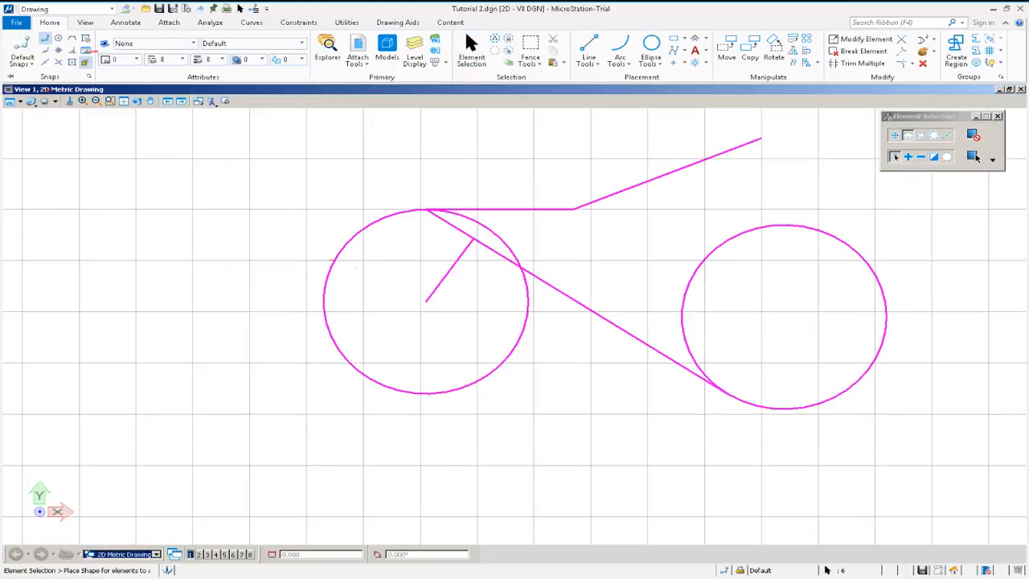
# Delete the selected circles and lines of the bicycle frame.
pyautogui.press('Delete')
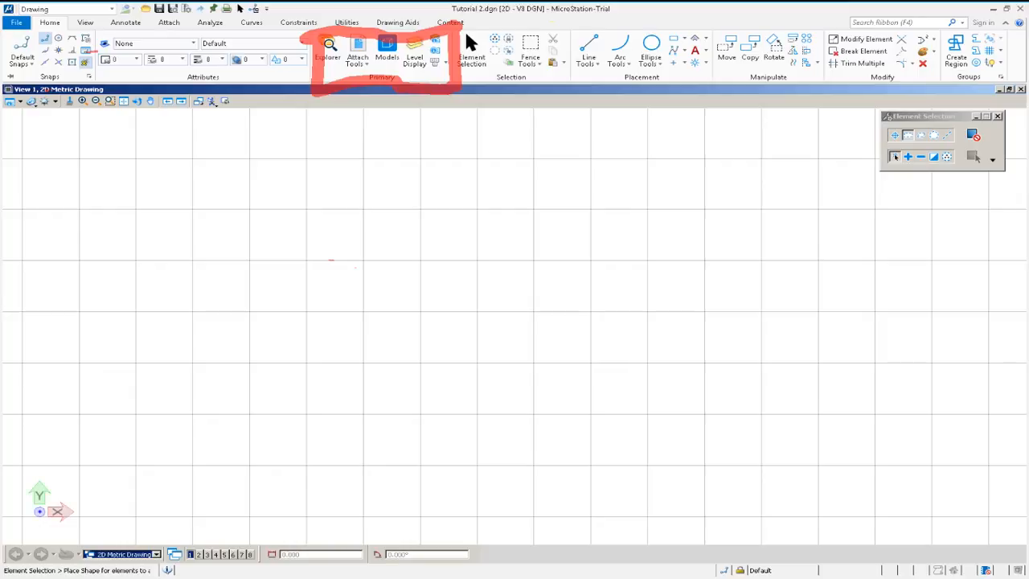
# Create a new level named Draw with colour 33 and line weight 2 in the Level Manager.
pyautogui.click(435, 39)
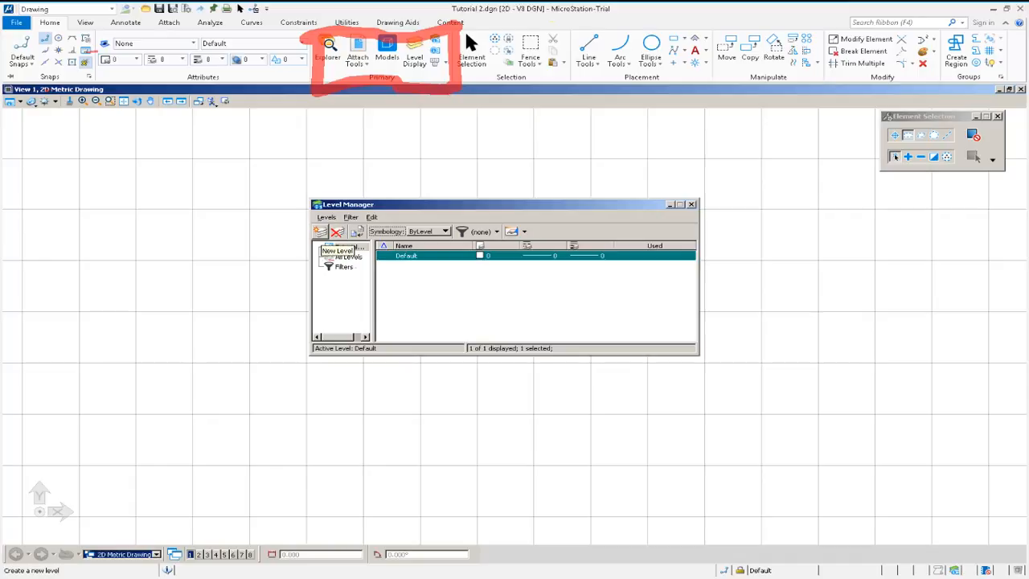
pyautogui.click(320, 231)
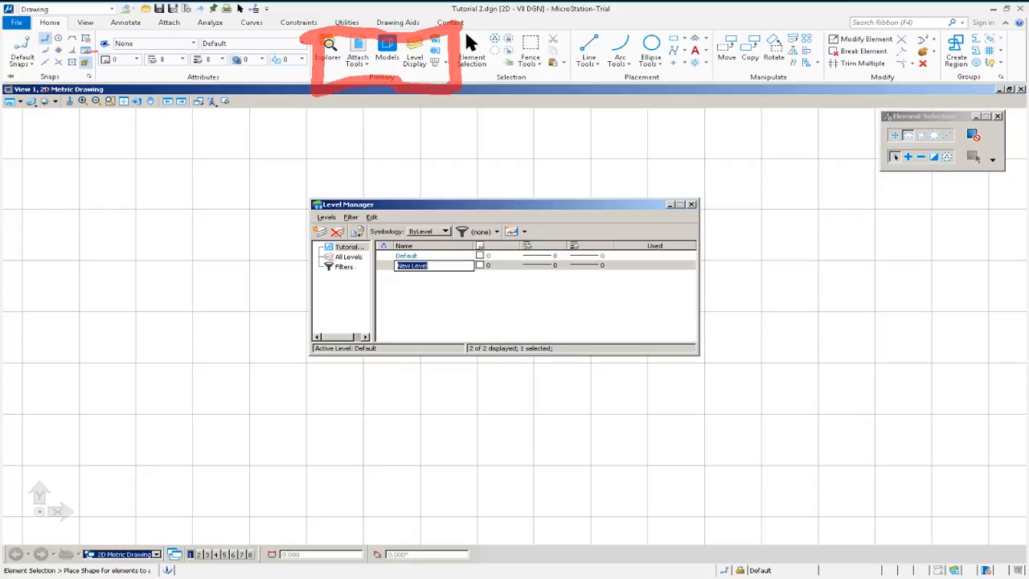
pyautogui.write('Draw')
pyautogui.press('Tab')
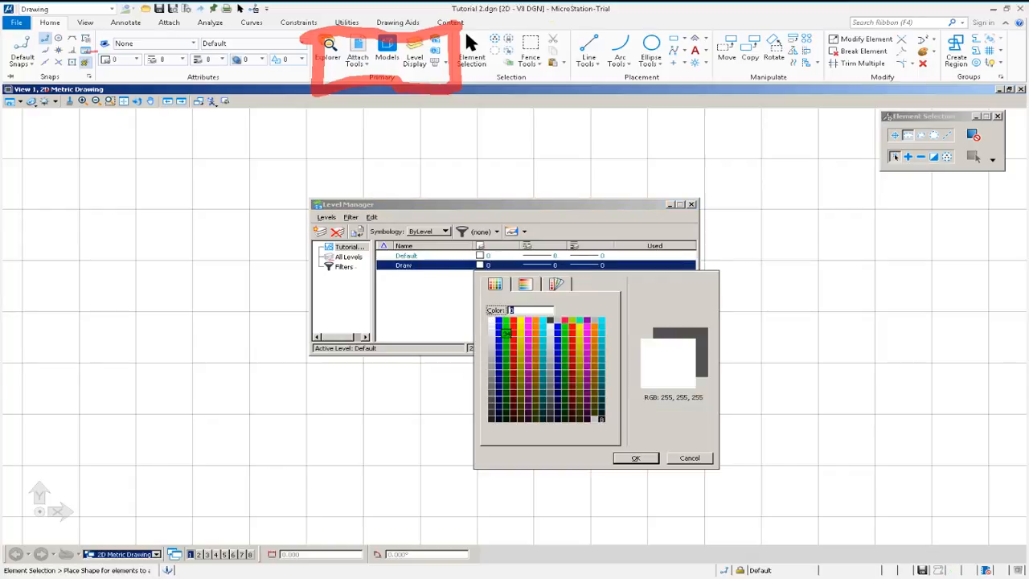
pyautogui.doubleClick(499, 332)
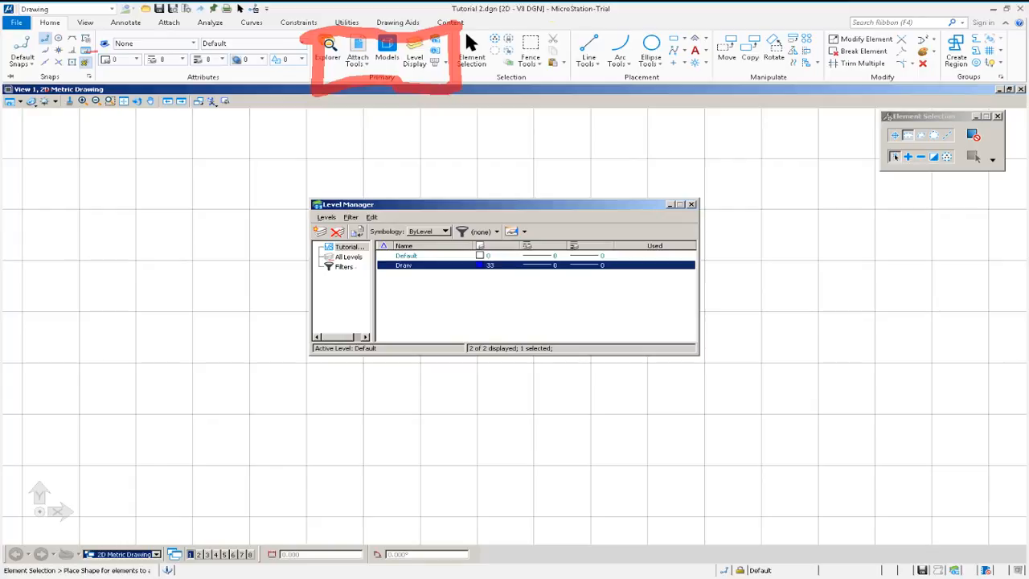
pyautogui.click(539, 265)
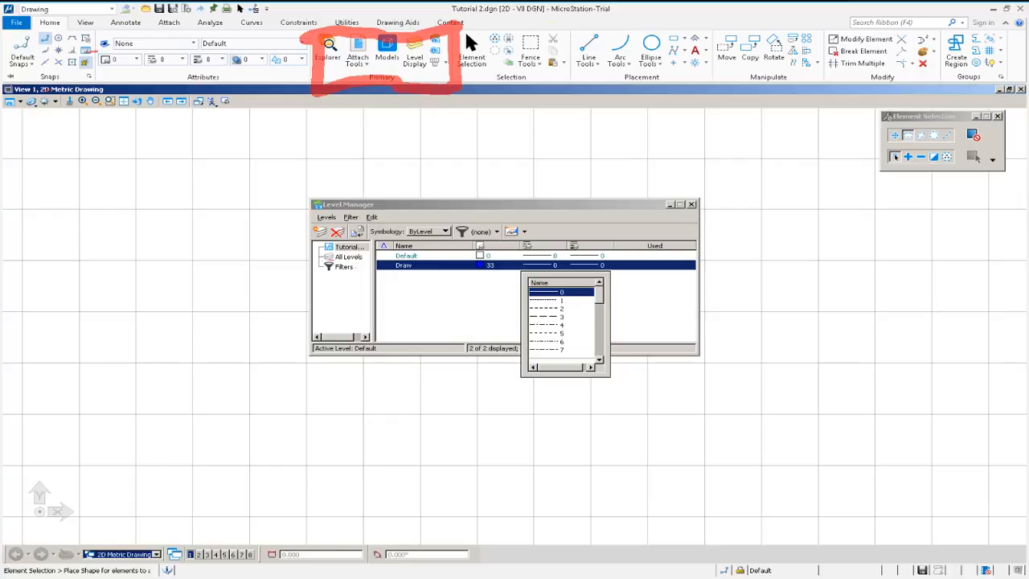
pyautogui.press('Escape')
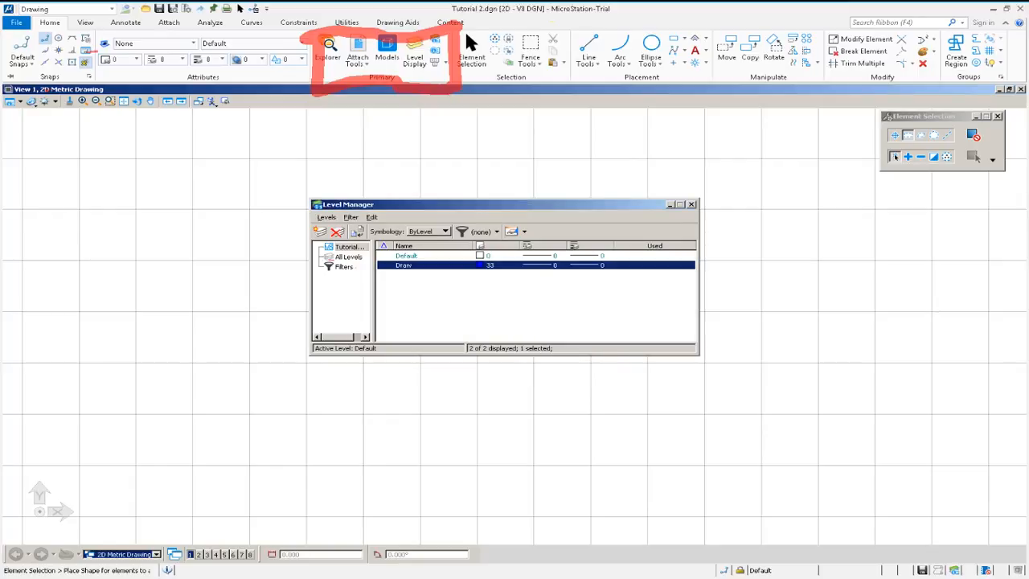
pyautogui.click(598, 265)
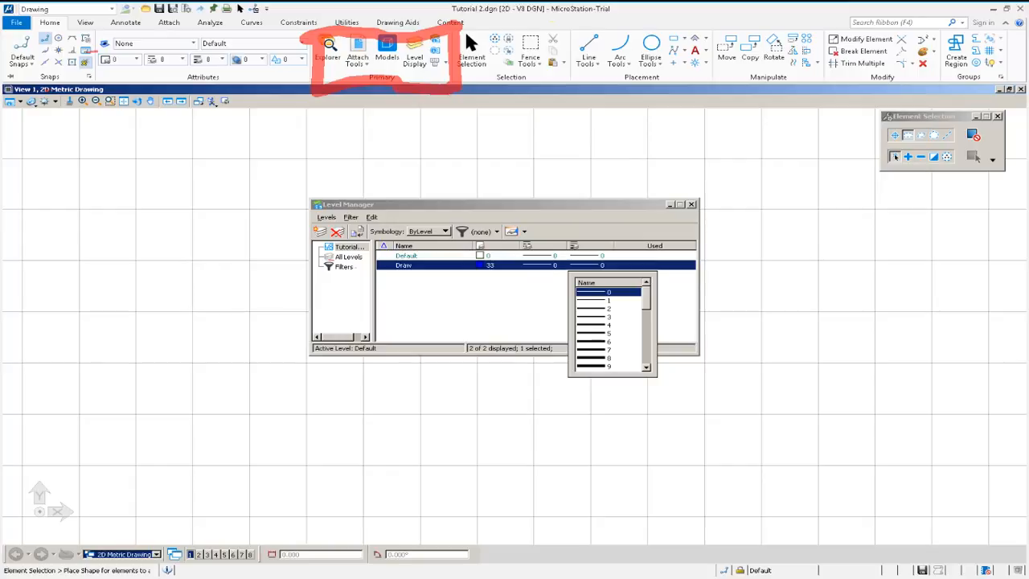
pyautogui.press('Down')
pyautogui.press('Down')
pyautogui.press('Return')
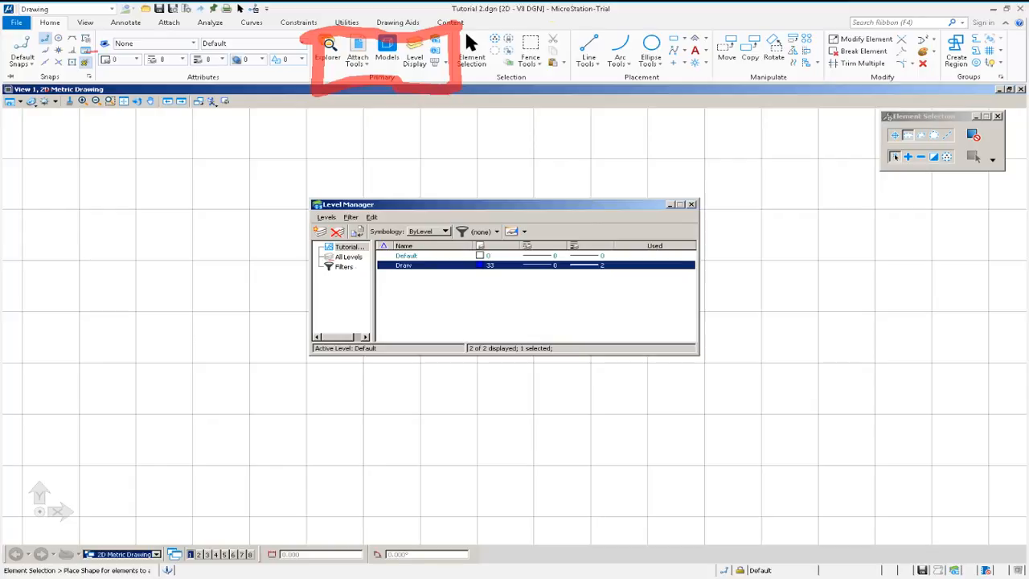
# Add a level named Hidden with colour 3 and line style 2.
pyautogui.click(320, 231)
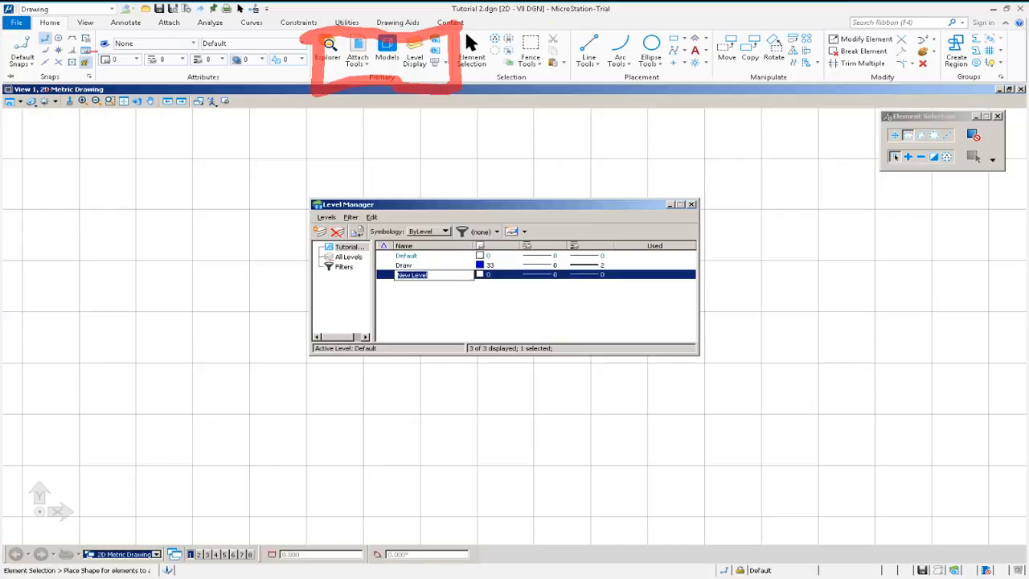
pyautogui.write('Hidden')
pyautogui.press('Tab')
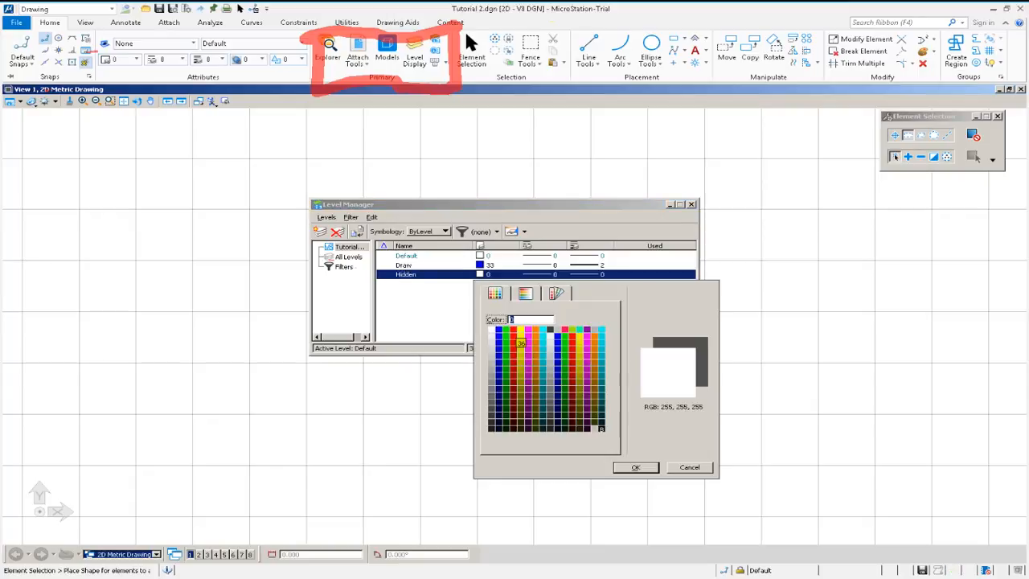
pyautogui.press('Return')
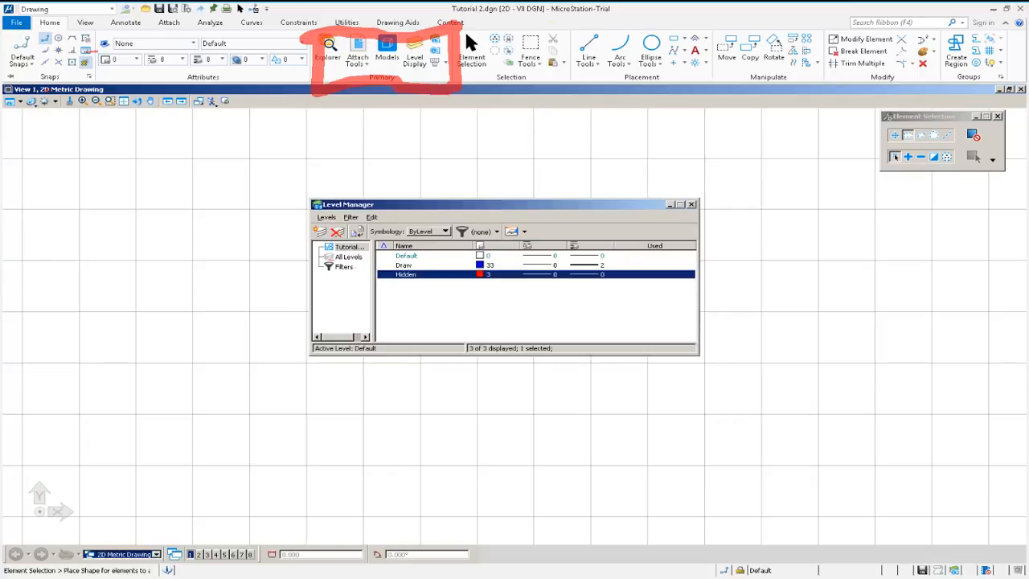
pyautogui.press('Tab')
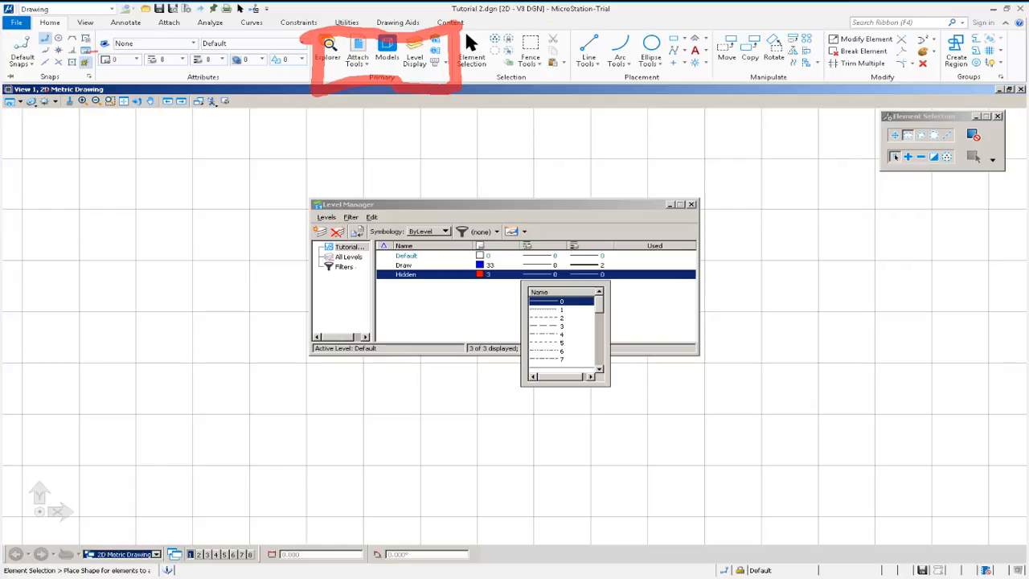
pyautogui.click(561, 318)
pyautogui.press('Return')
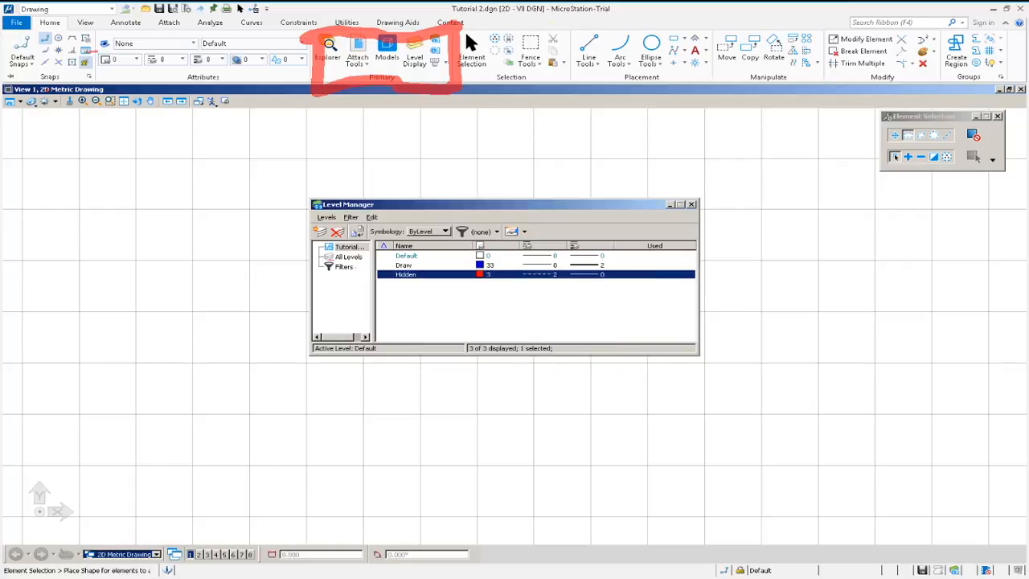
pyautogui.click(588, 275)
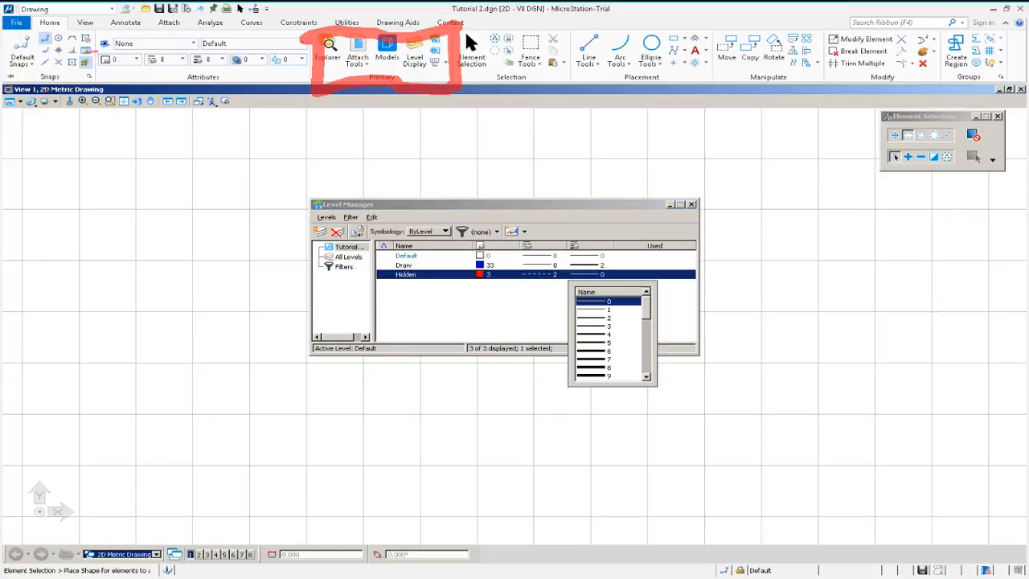
pyautogui.press('Escape')
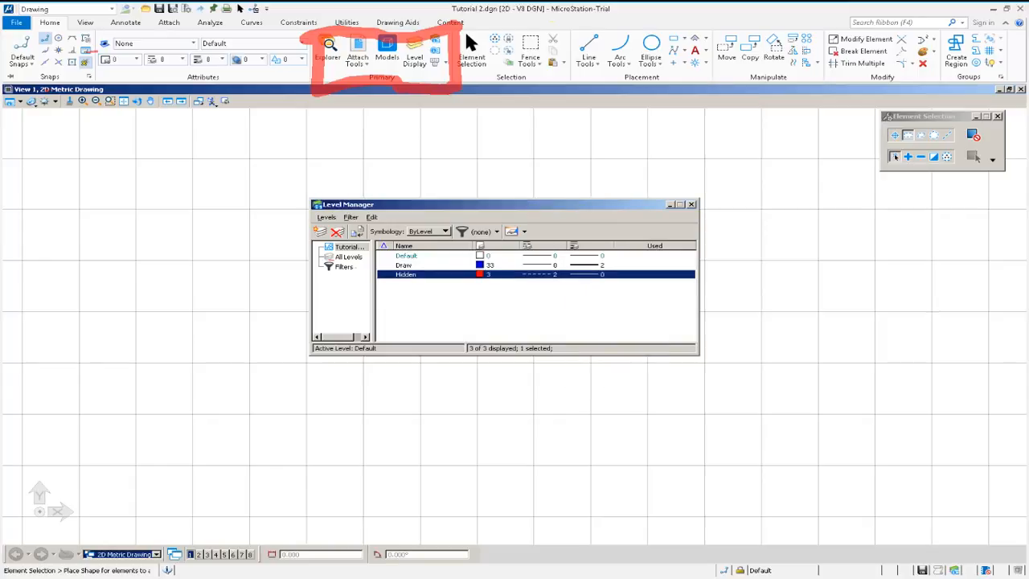
pyautogui.click(589, 275)
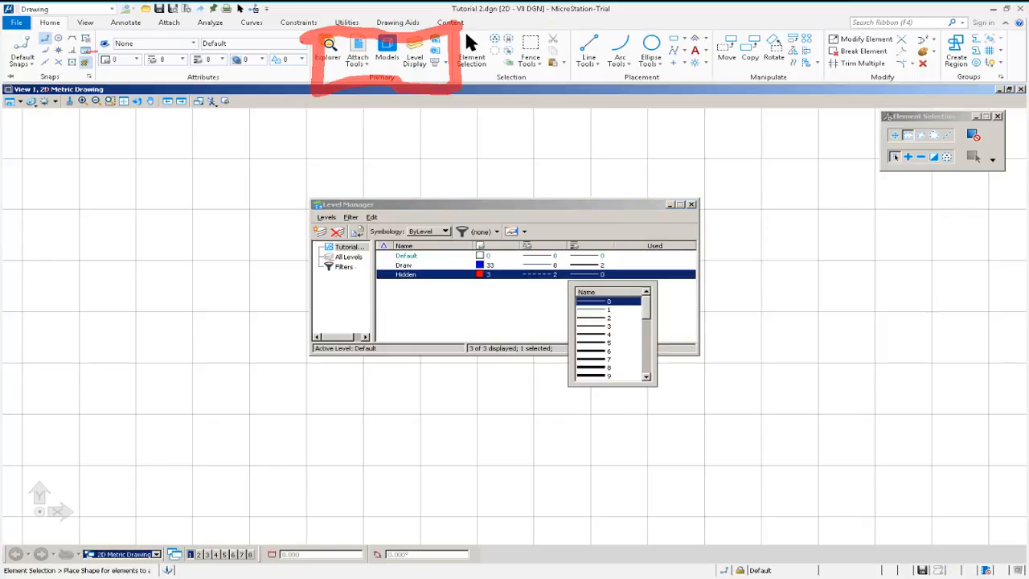
pyautogui.click(540, 274)
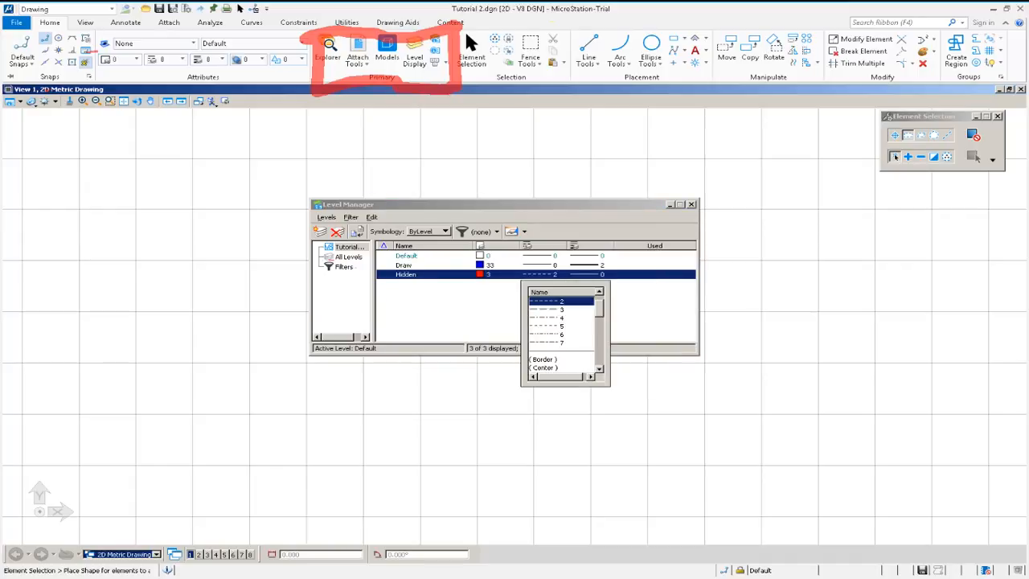
# Add a level named Centre with colour 37 and line style 4.
pyautogui.click(320, 231)
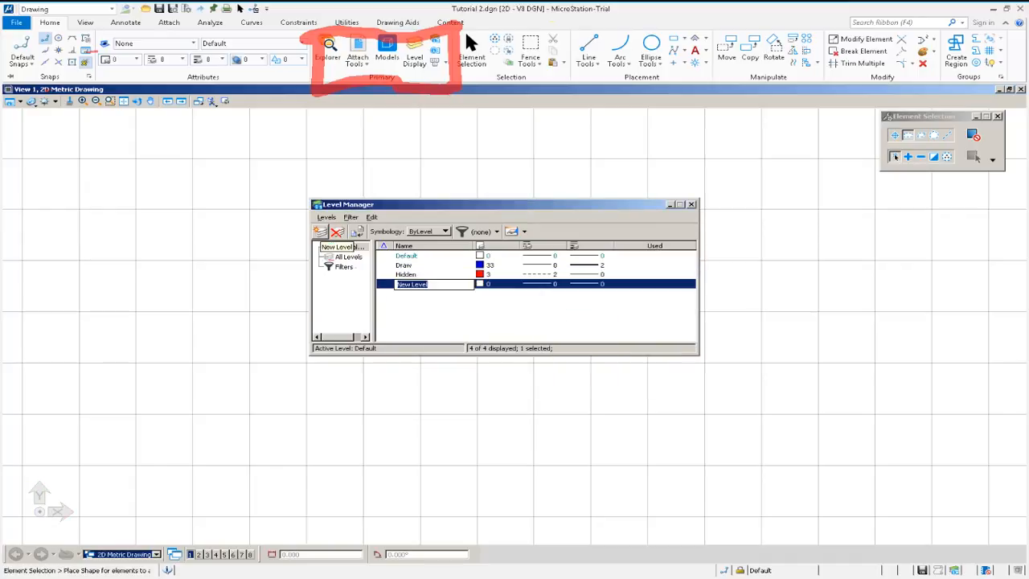
pyautogui.write('Centre')
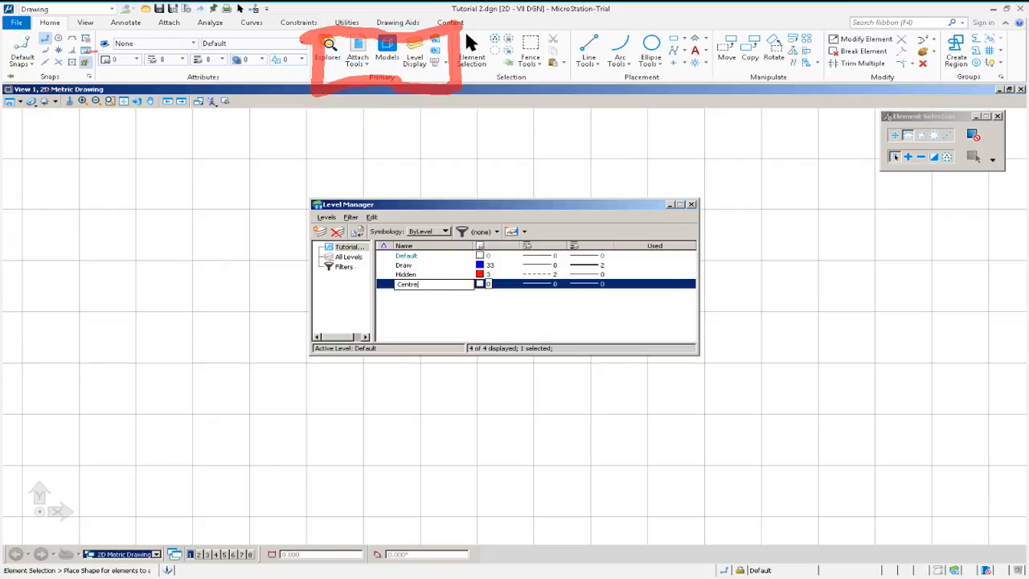
pyautogui.click(487, 284)
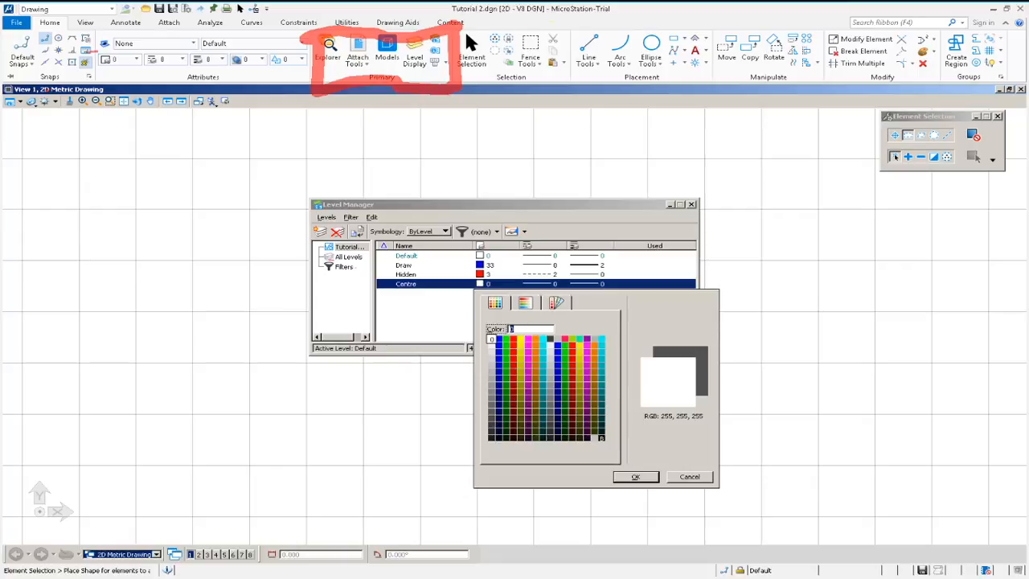
pyautogui.click(528, 351)
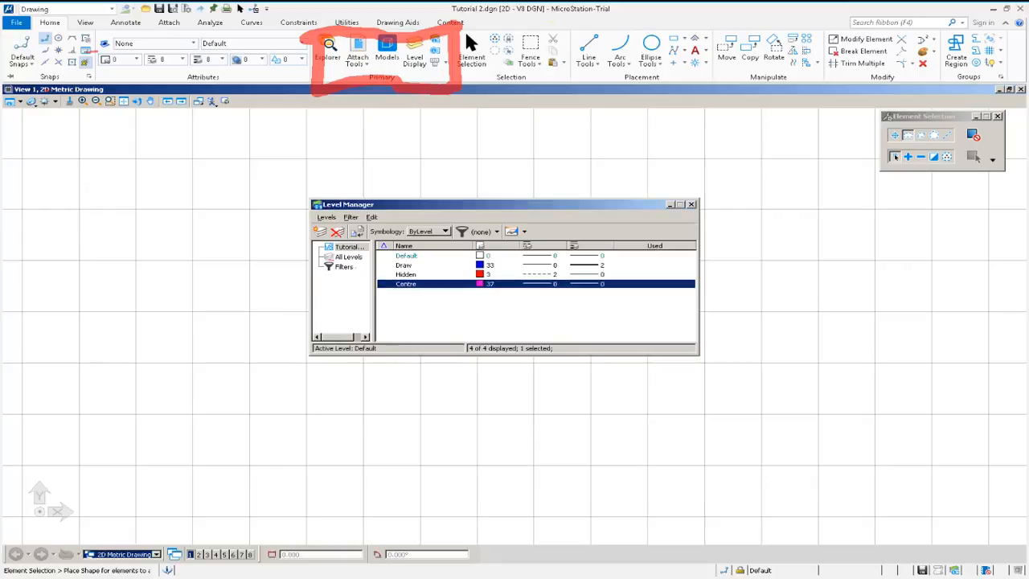
pyautogui.click(539, 284)
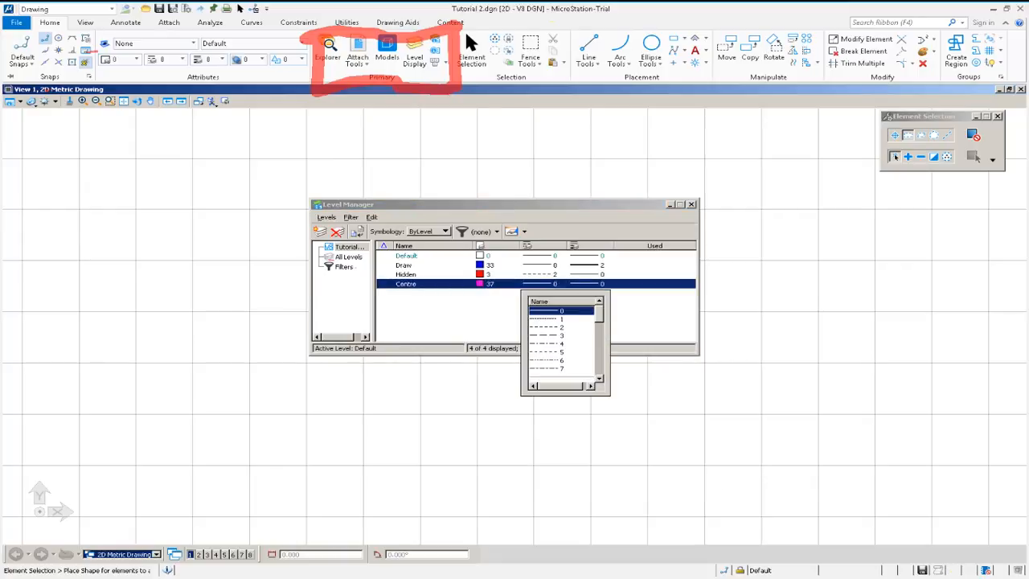
pyautogui.click(555, 344)
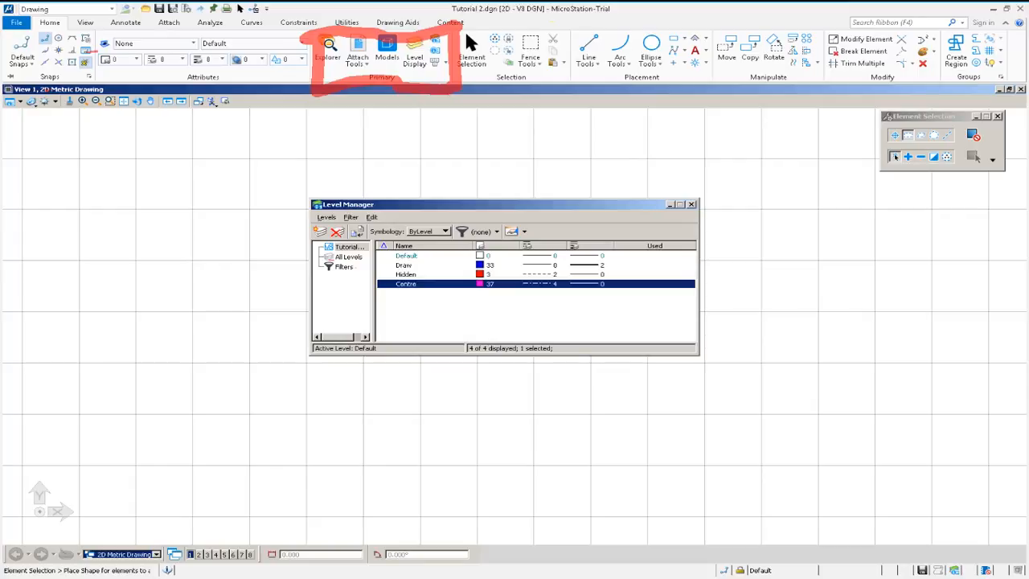
# Add a level named Text.
pyautogui.click(320, 232)
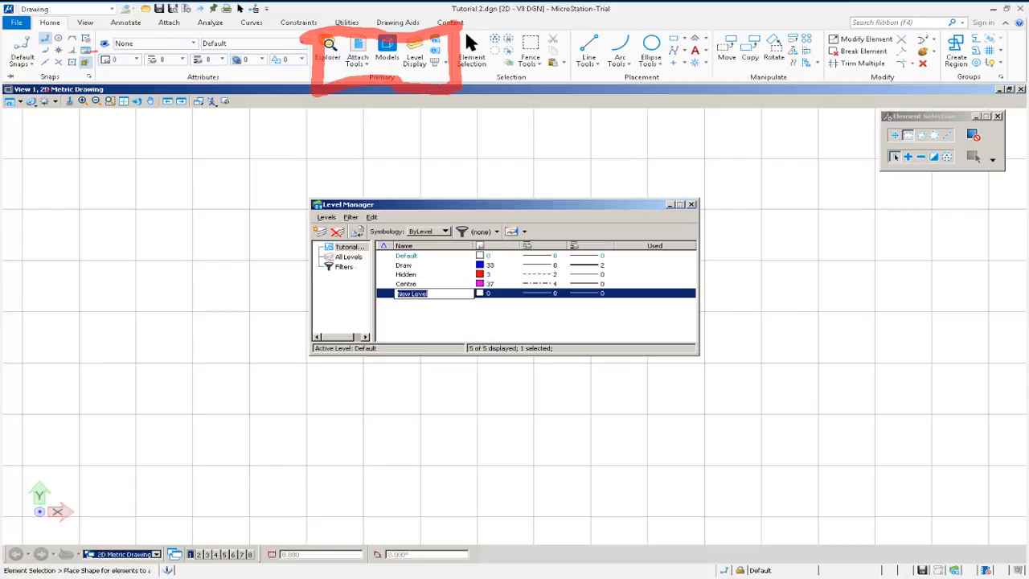
pyautogui.write('Text')
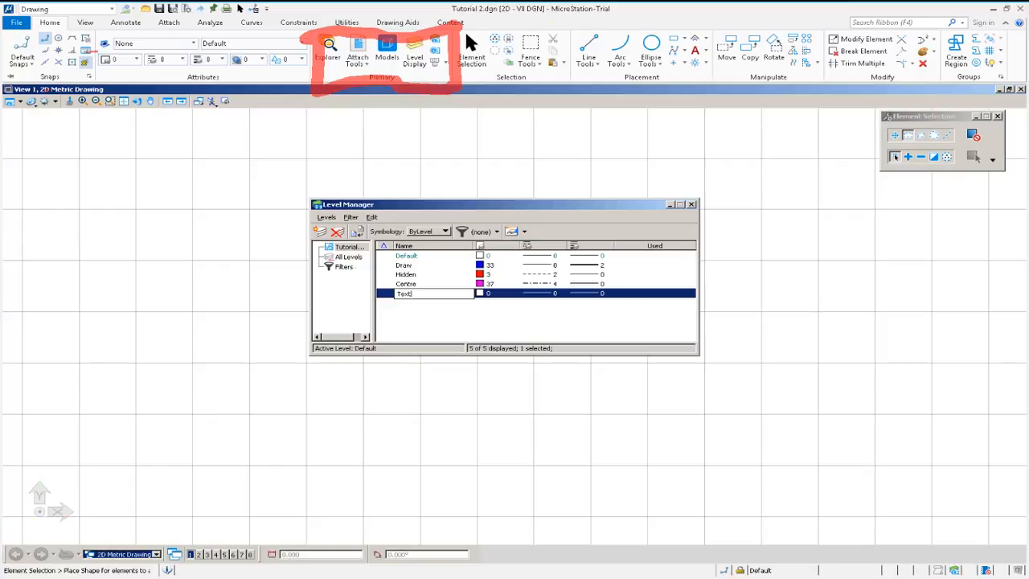
pyautogui.press('Return')
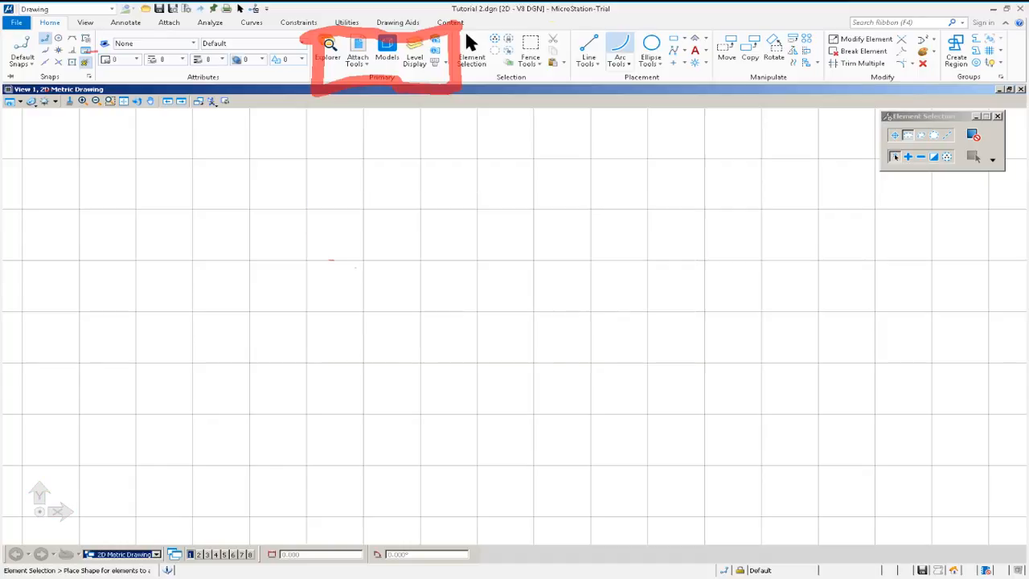
# Draw a square block with the Place Block tool by picking two opposite corners.
pyautogui.click(588, 63)
pyautogui.click(612, 93)
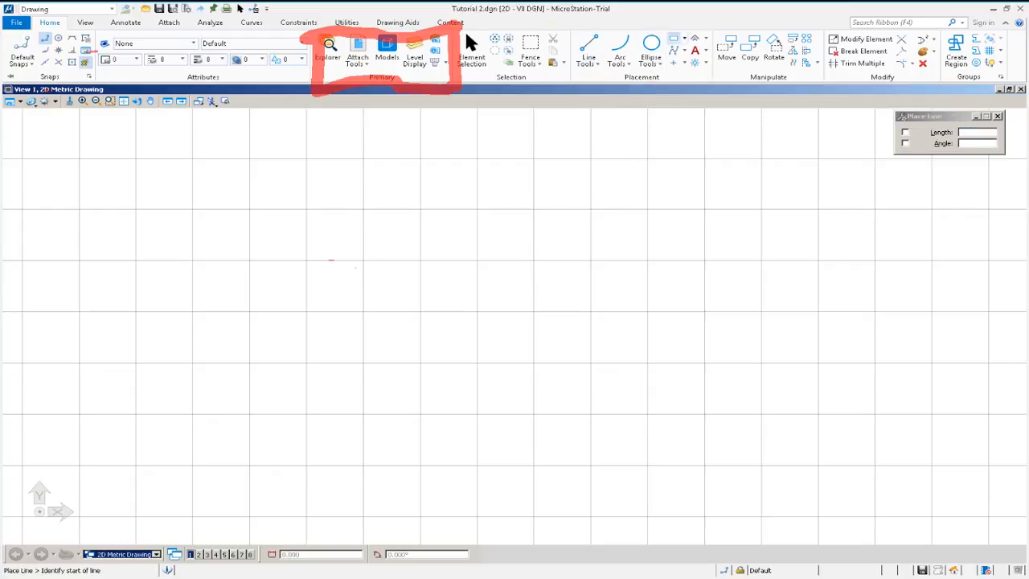
pyautogui.click(674, 38)
pyautogui.click(386, 230)
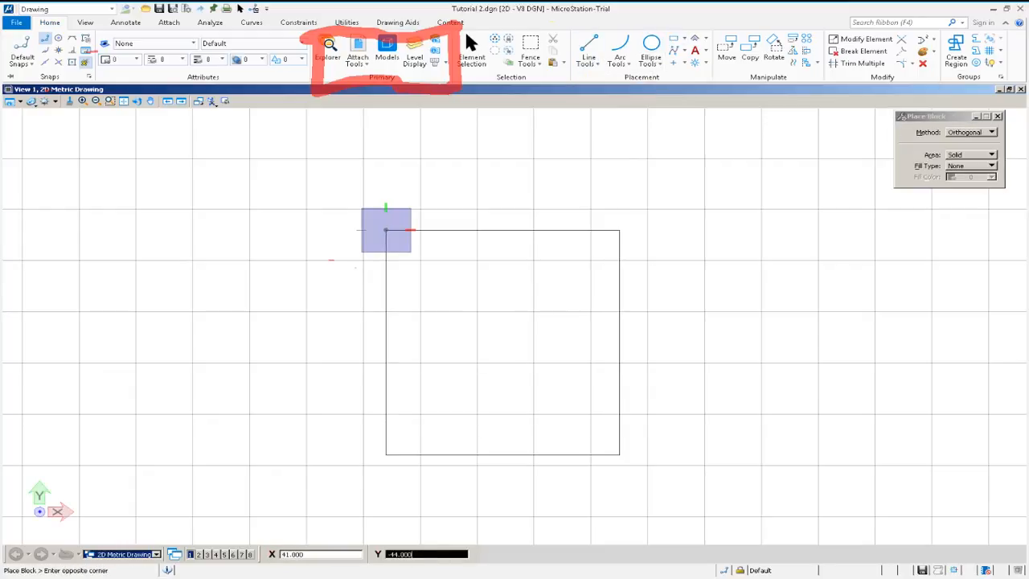
pyautogui.click(637, 454)
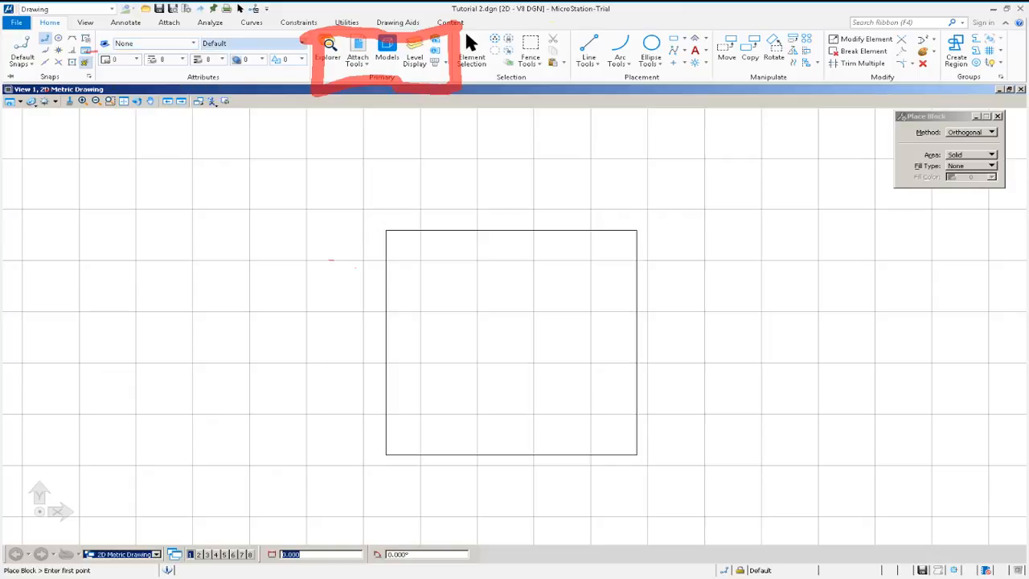
# Make Draw the active level and place a small rectangular block above and left of the square.
pyautogui.click(193, 43)
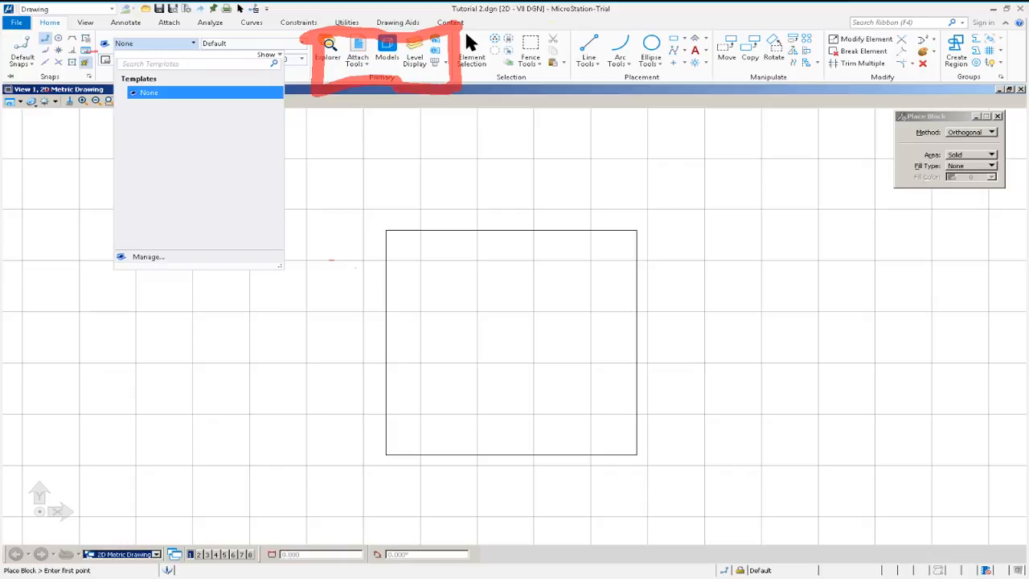
pyautogui.click(301, 44)
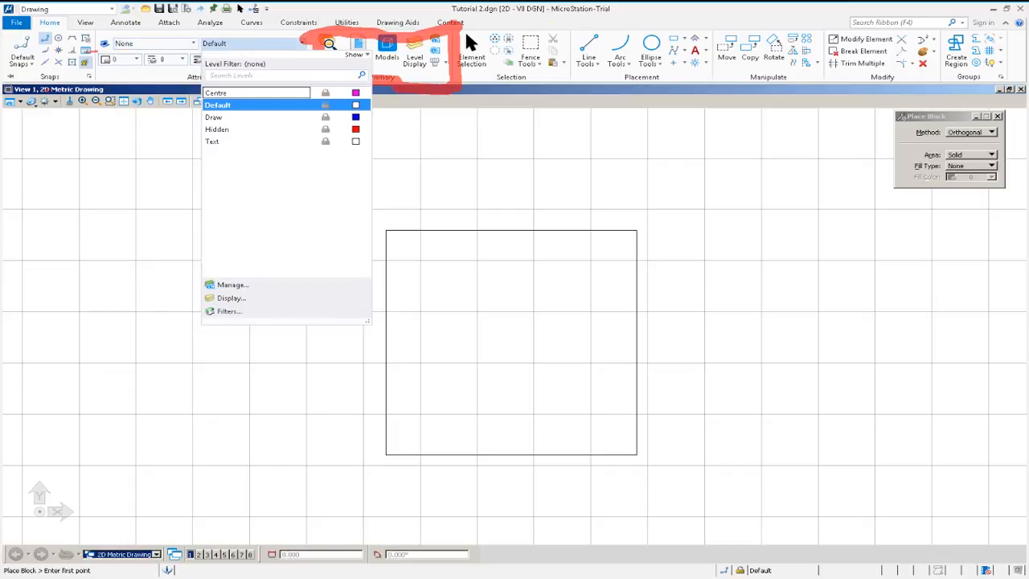
pyautogui.press('Escape')
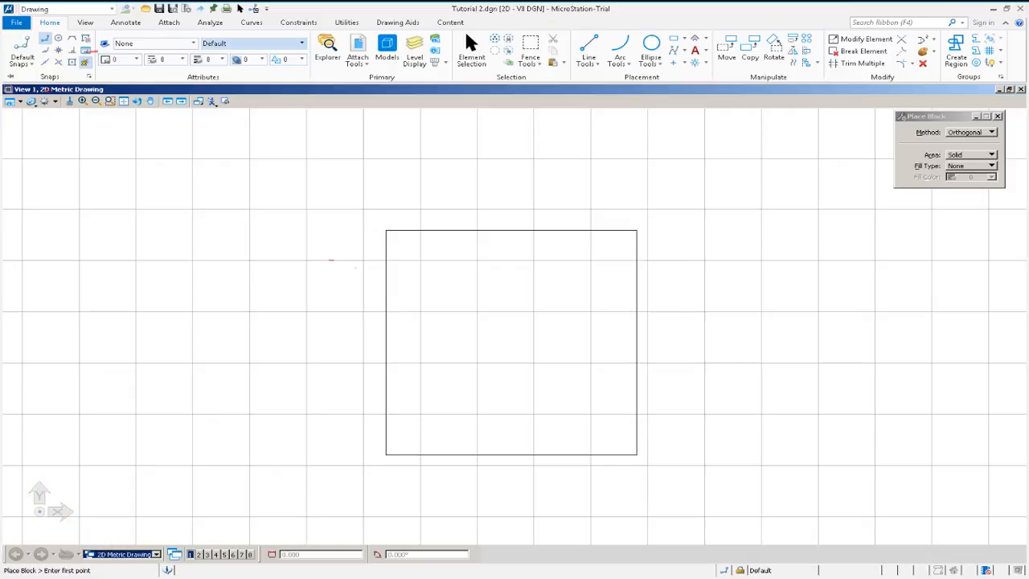
pyautogui.click(250, 42)
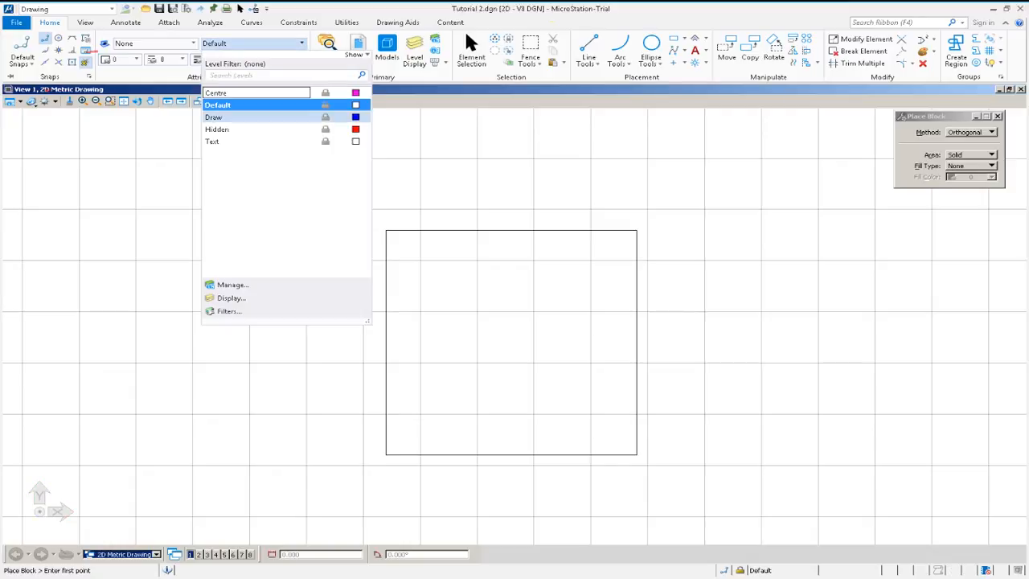
pyautogui.click(214, 117)
pyautogui.click(187, 235)
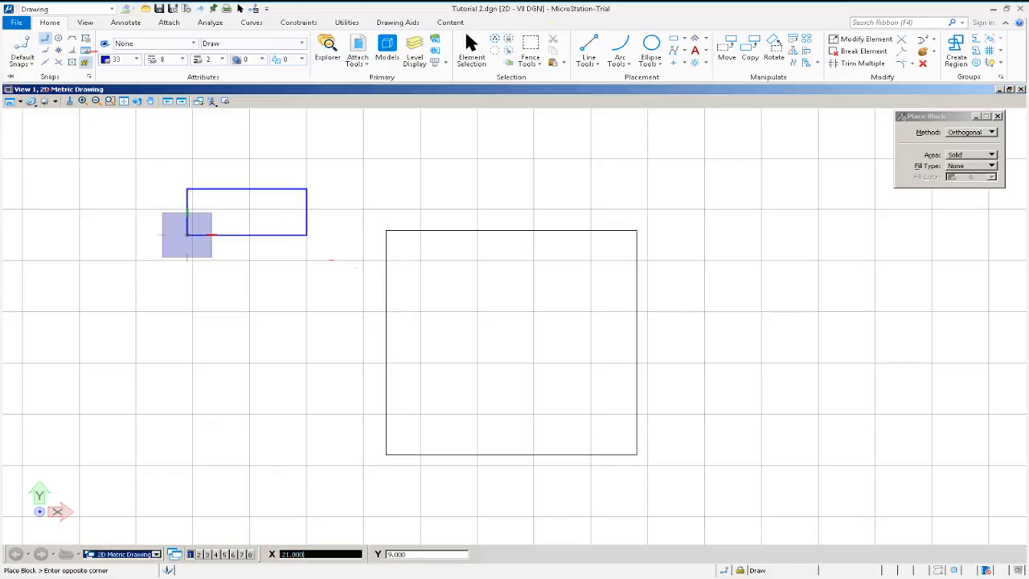
pyautogui.click(331, 259)
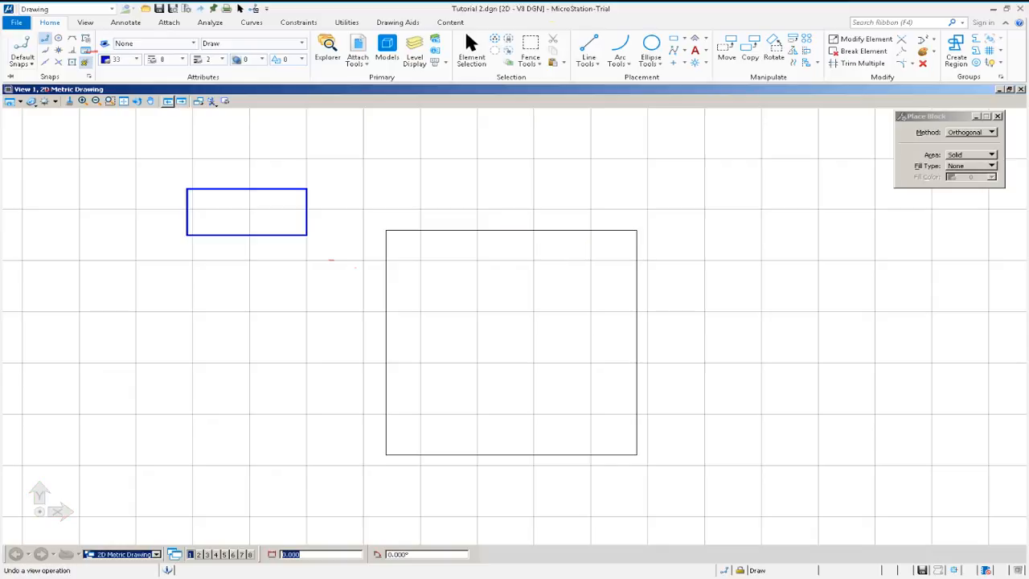
# Select the large square and move it onto the Draw level, then clear the selection.
pyautogui.click(471, 50)
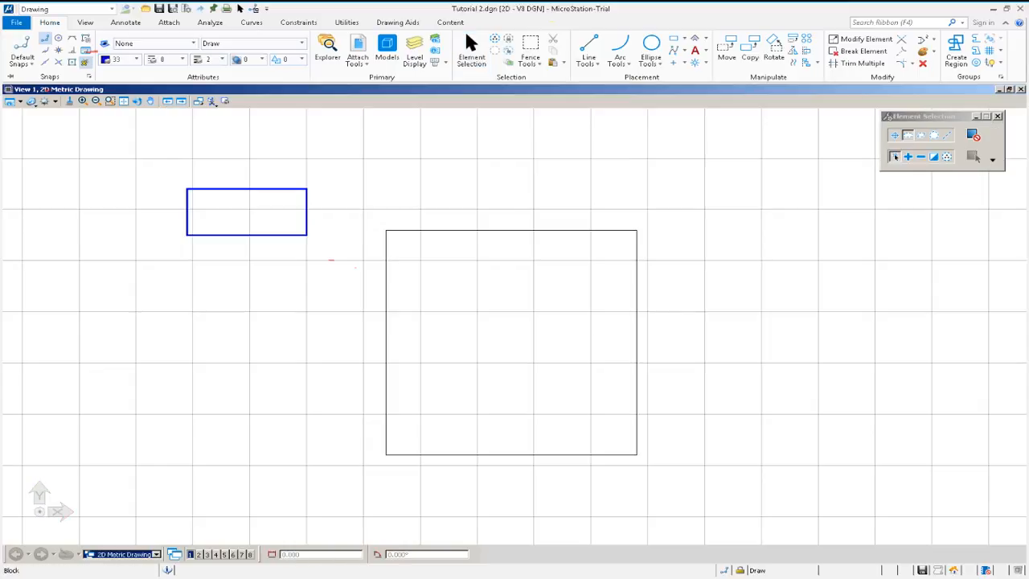
pyautogui.click(895, 135)
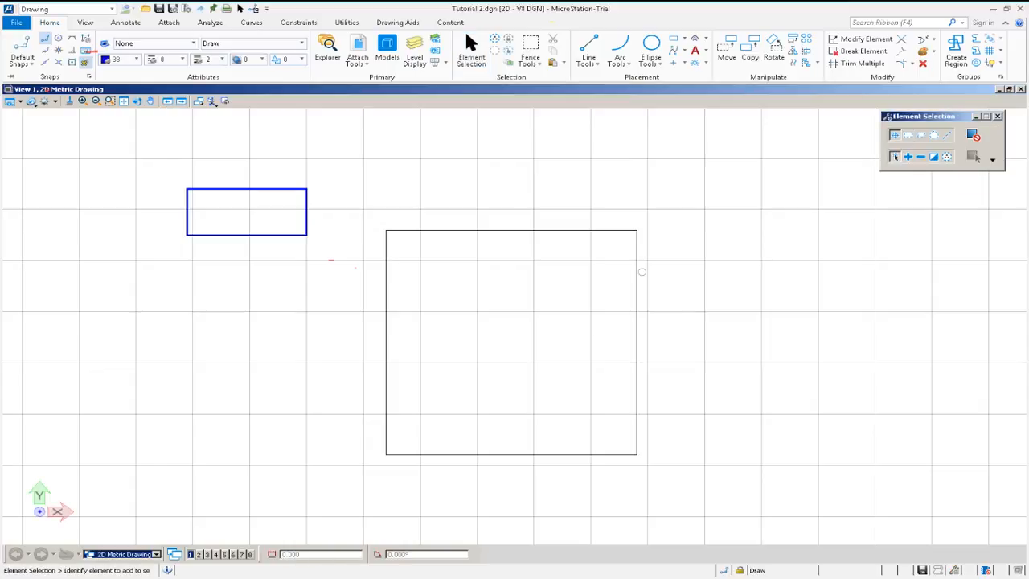
pyautogui.click(638, 270)
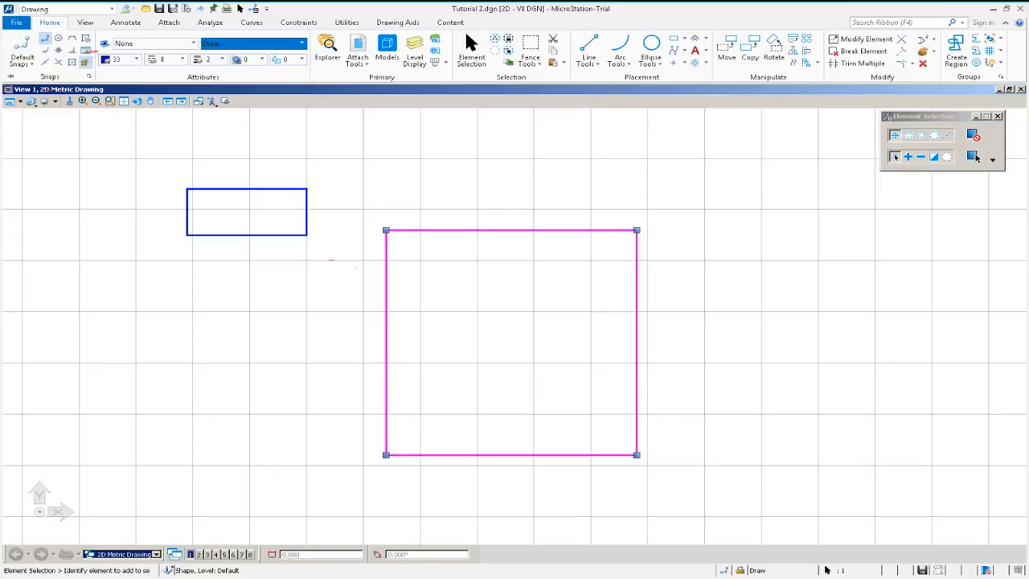
pyautogui.click(253, 42)
pyautogui.click(256, 117)
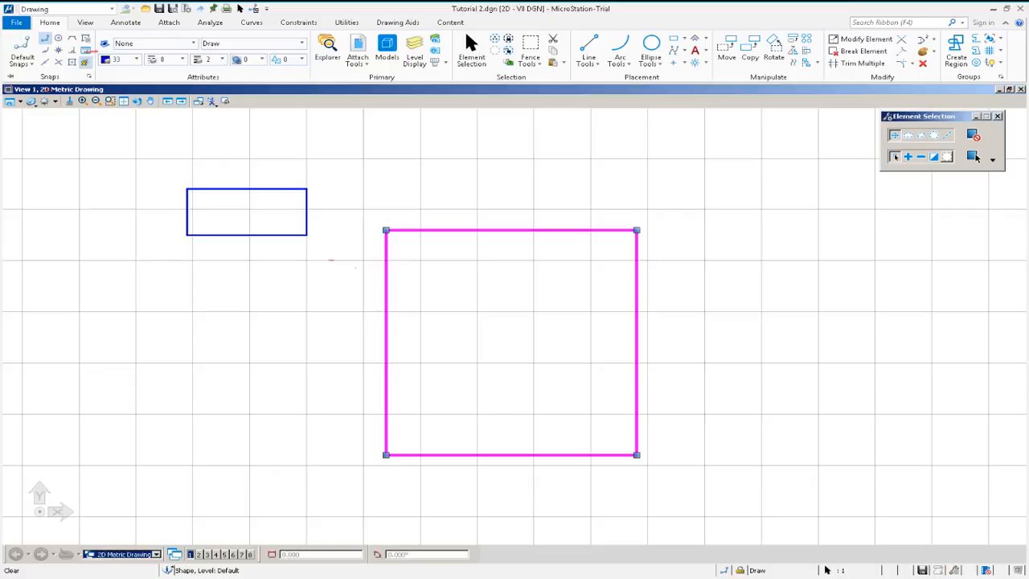
pyautogui.click(839, 331)
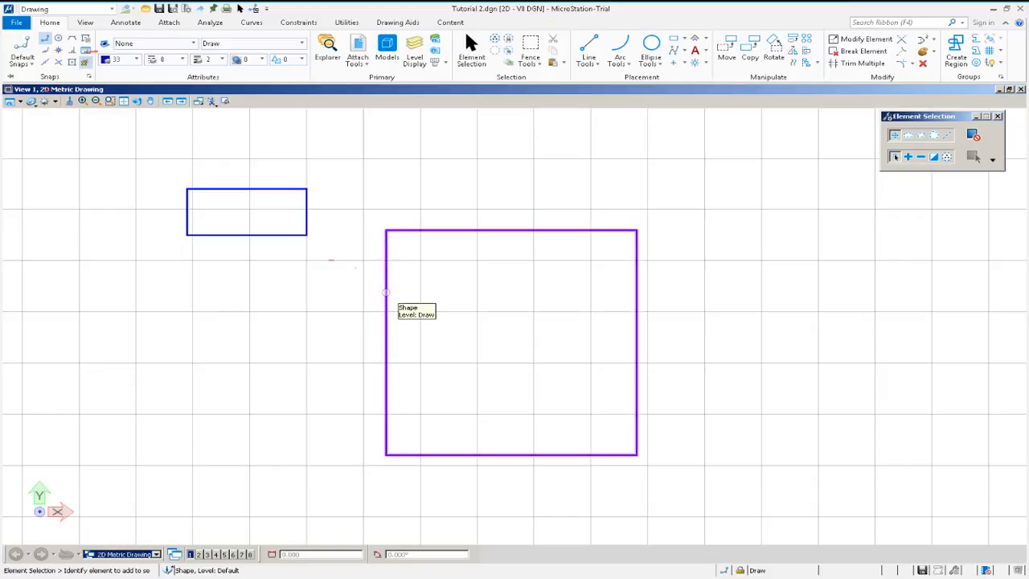
pyautogui.click(385, 292)
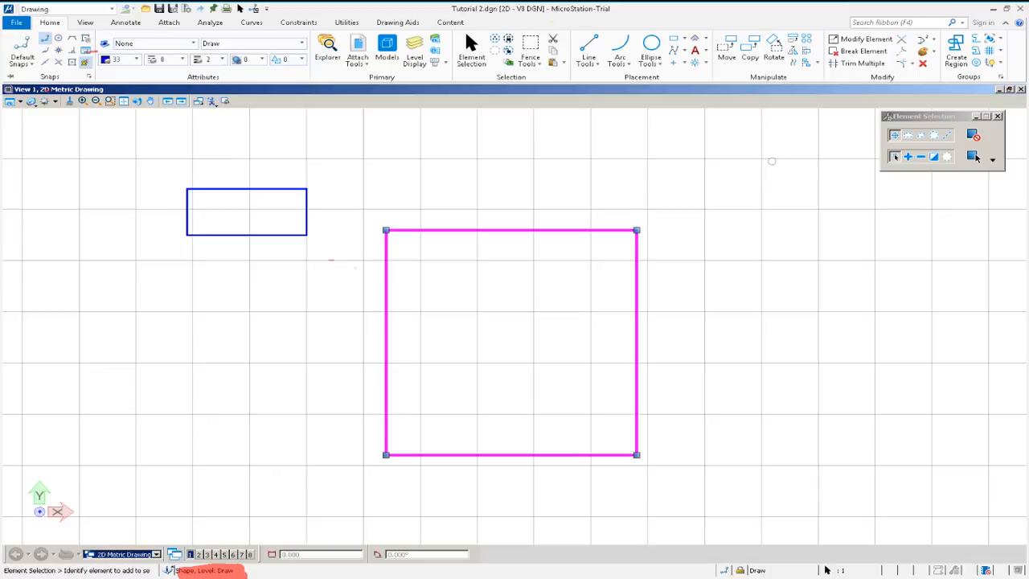
pyautogui.click(975, 157)
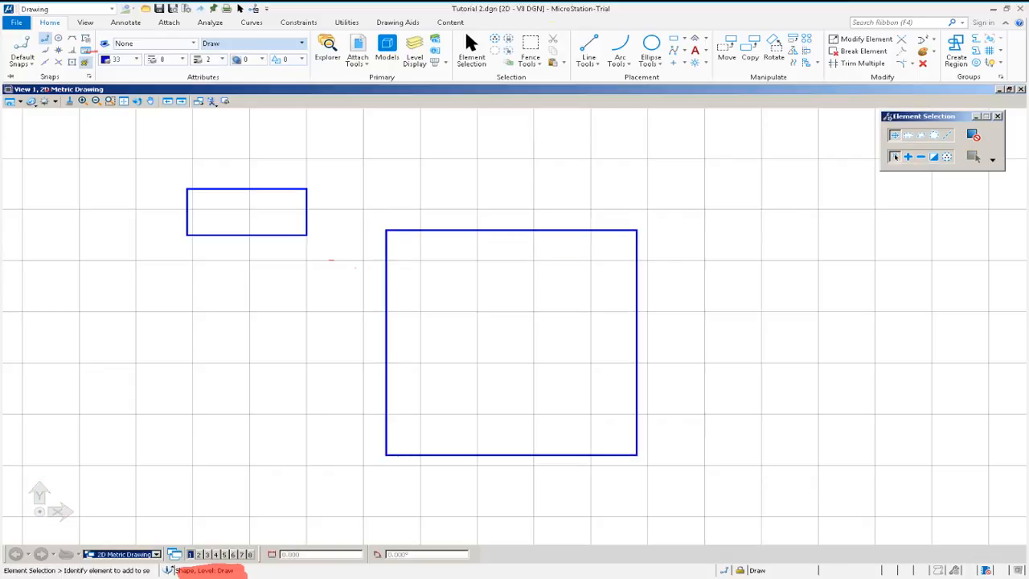
# Make Centre the active level and draw a horizontal centre line across the middle of the square.
pyautogui.click(301, 44)
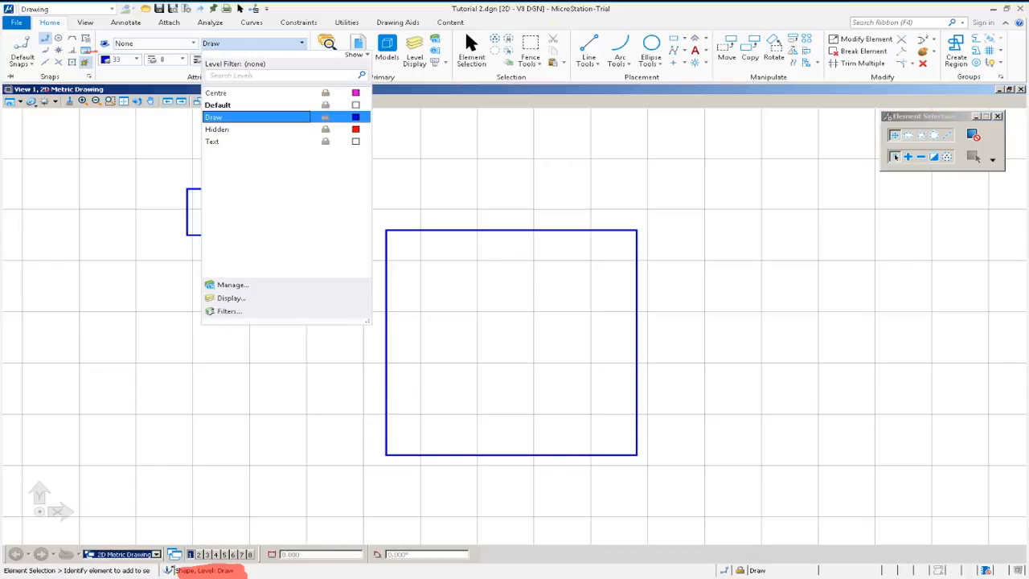
pyautogui.click(215, 92)
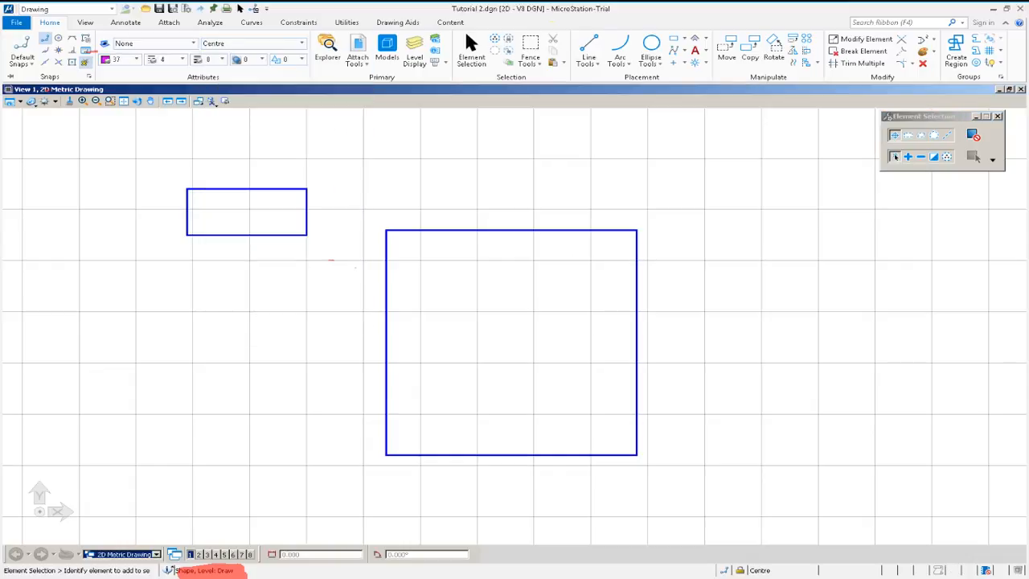
pyautogui.click(588, 43)
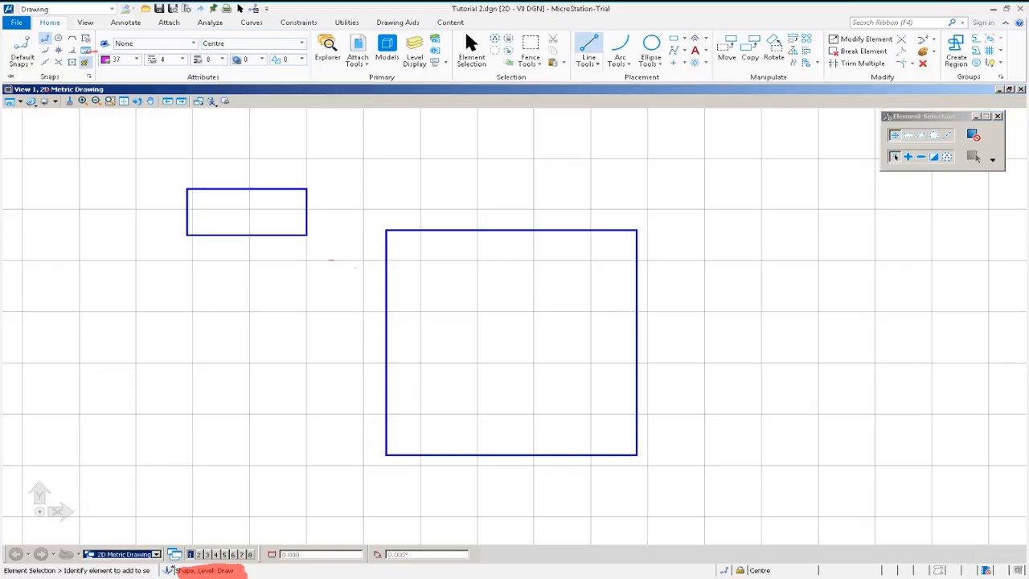
pyautogui.click(386, 342)
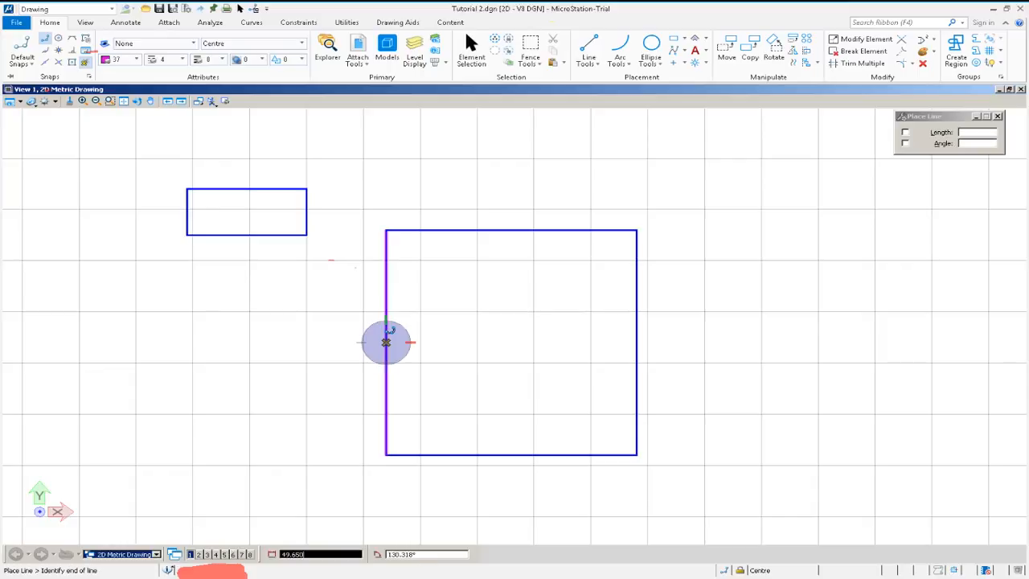
pyautogui.click(637, 342)
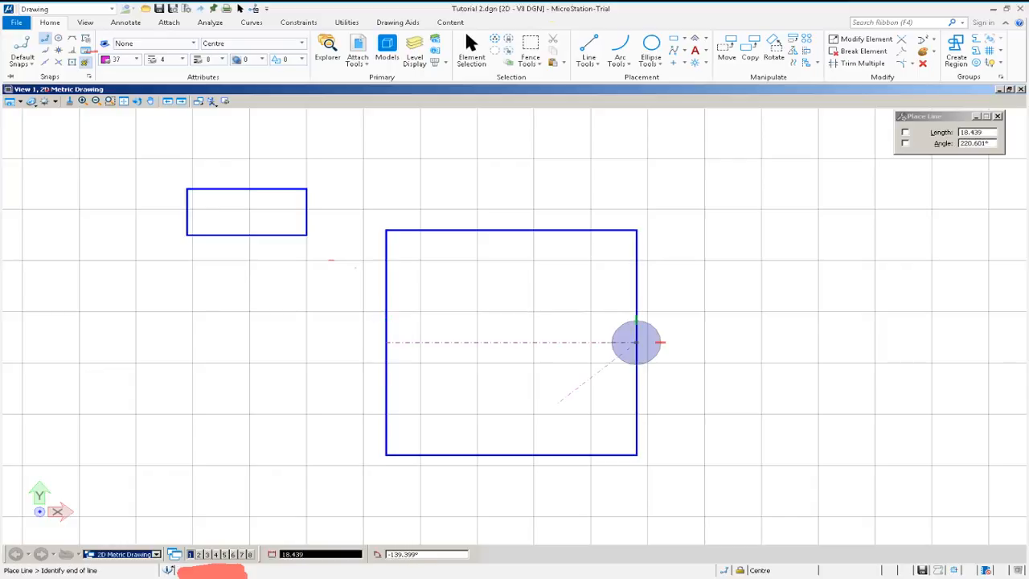
# Draw a vertical centre line through the square from its bottom edge to its top edge.
pyautogui.click(510, 231)
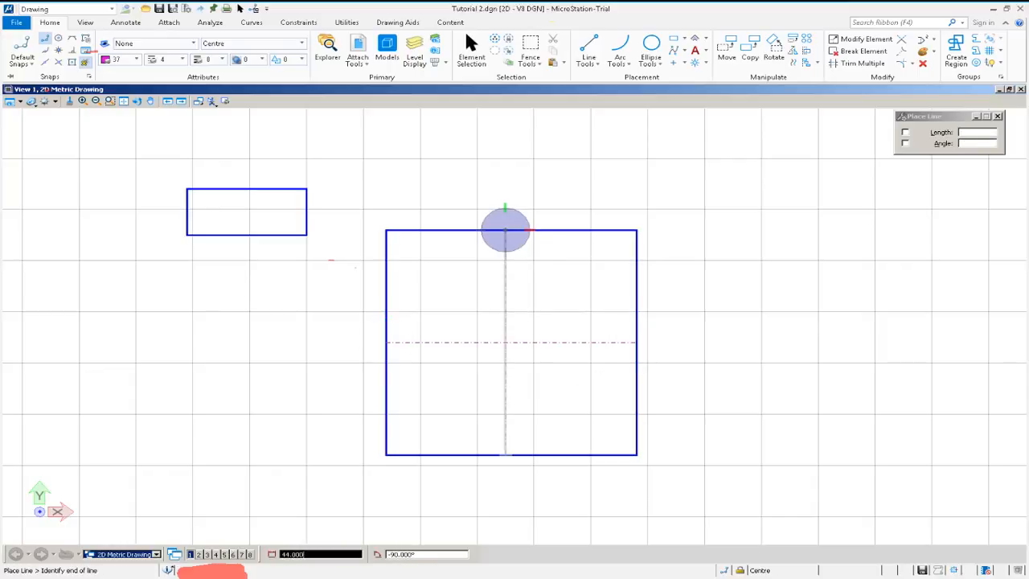
pyautogui.rightClick(511, 455)
pyautogui.click(511, 455)
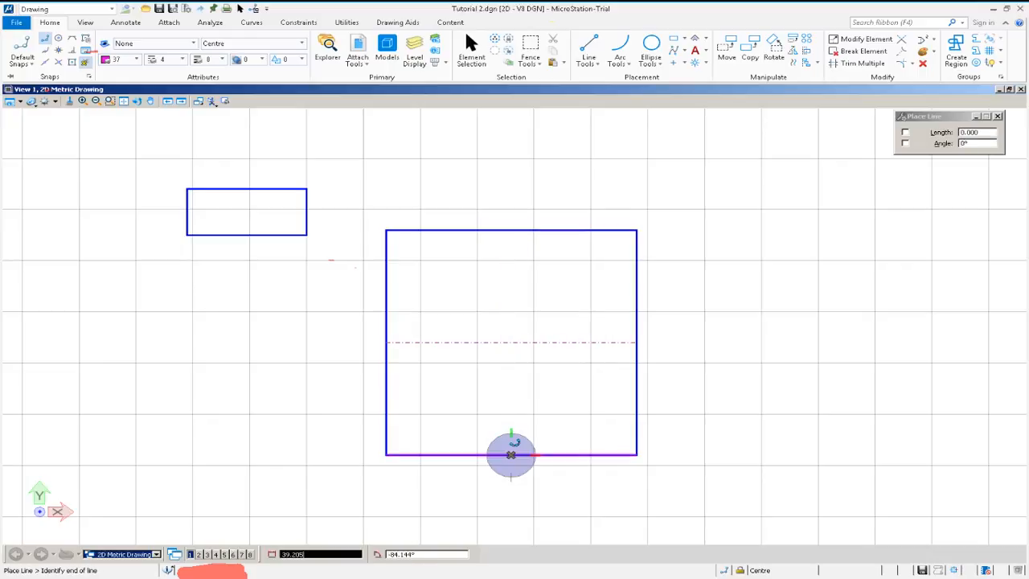
pyautogui.click(511, 230)
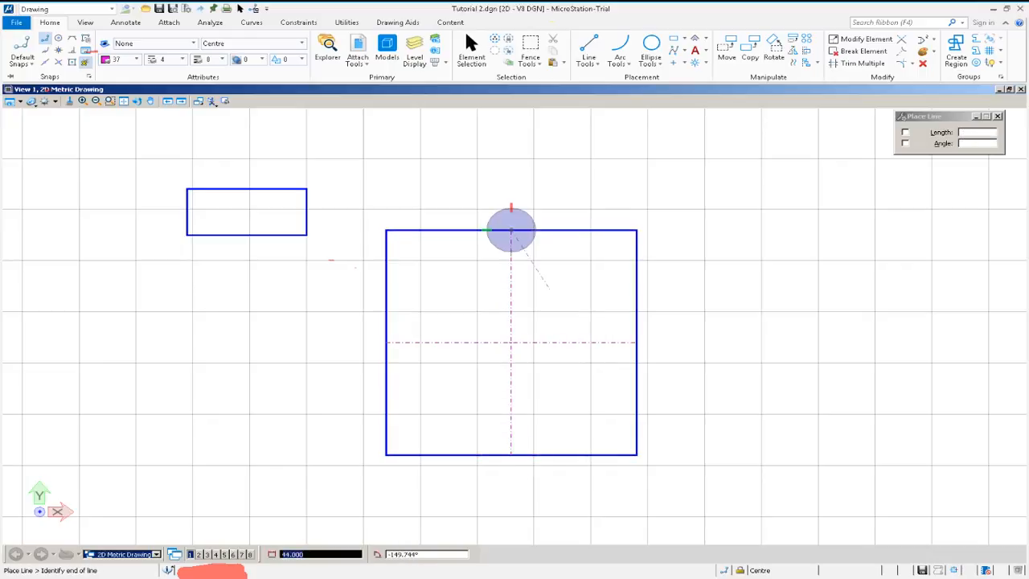
pyautogui.rightClick(548, 286)
# Make Hidden the active level and draw a horizontal hidden line across the square's upper part, extending beyond its right side.
pyautogui.scroll(5, 489, 301)
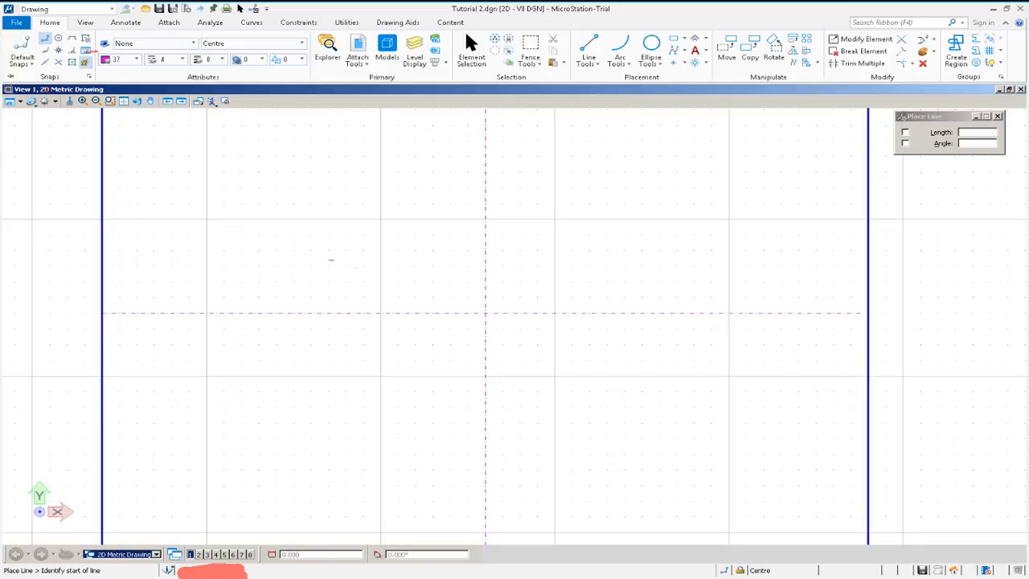
pyautogui.click(253, 43)
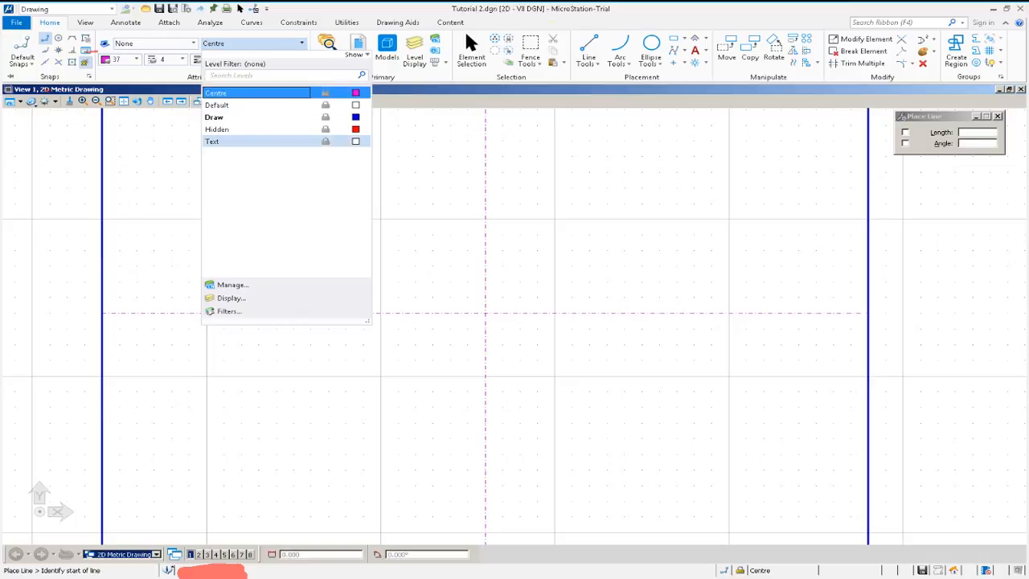
pyautogui.click(225, 128)
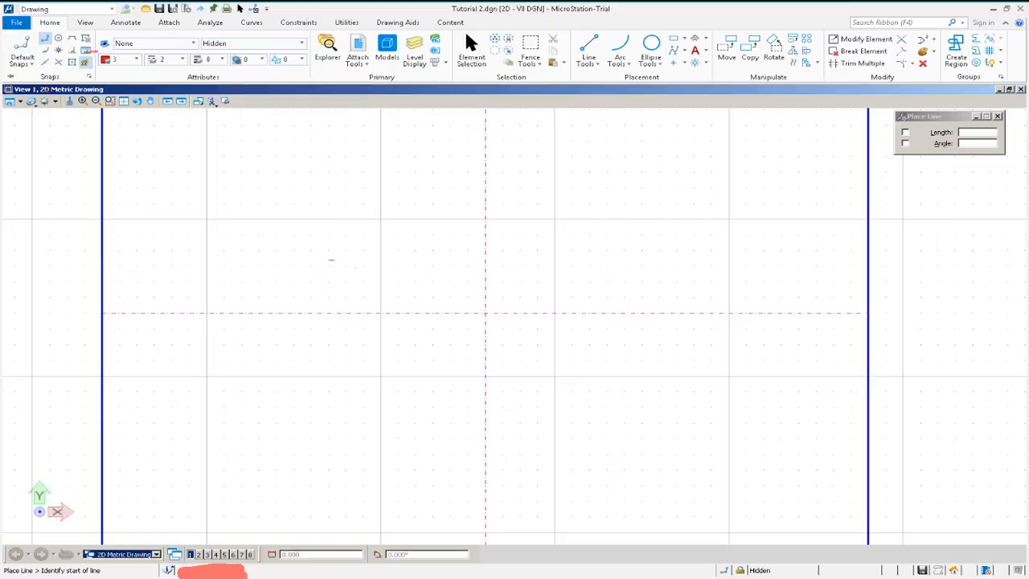
pyautogui.click(259, 234)
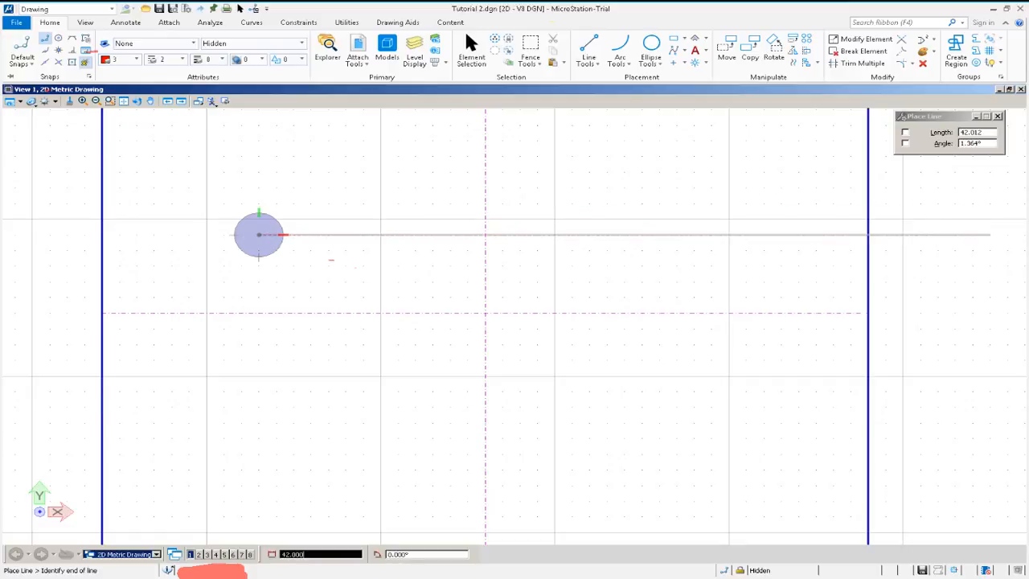
pyautogui.click(990, 235)
pyautogui.rightClick(991, 235)
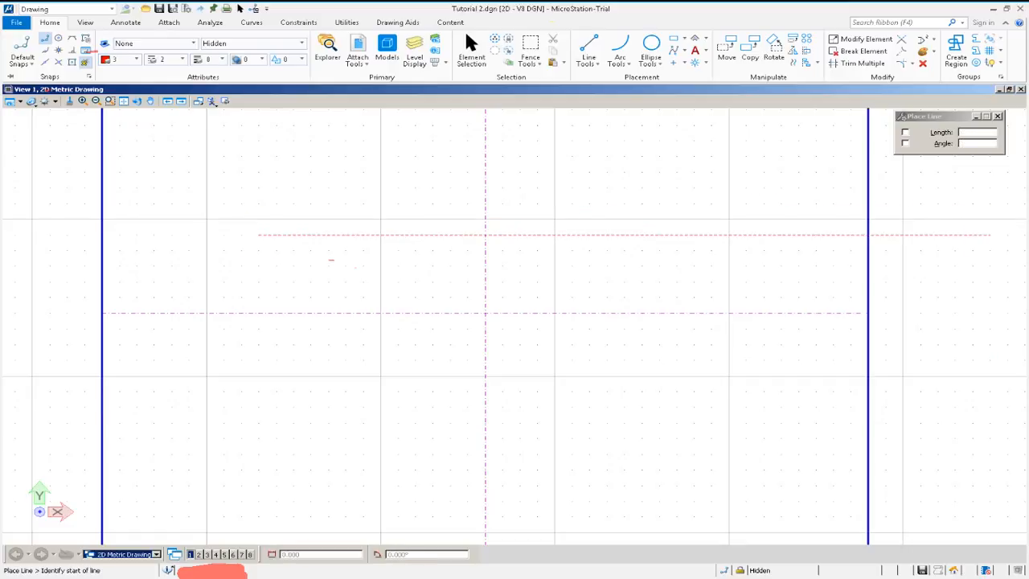
# Make Draw the active level and draw a three-segment zigzag line to the right of the square.
pyautogui.scroll(12, 508, 239)
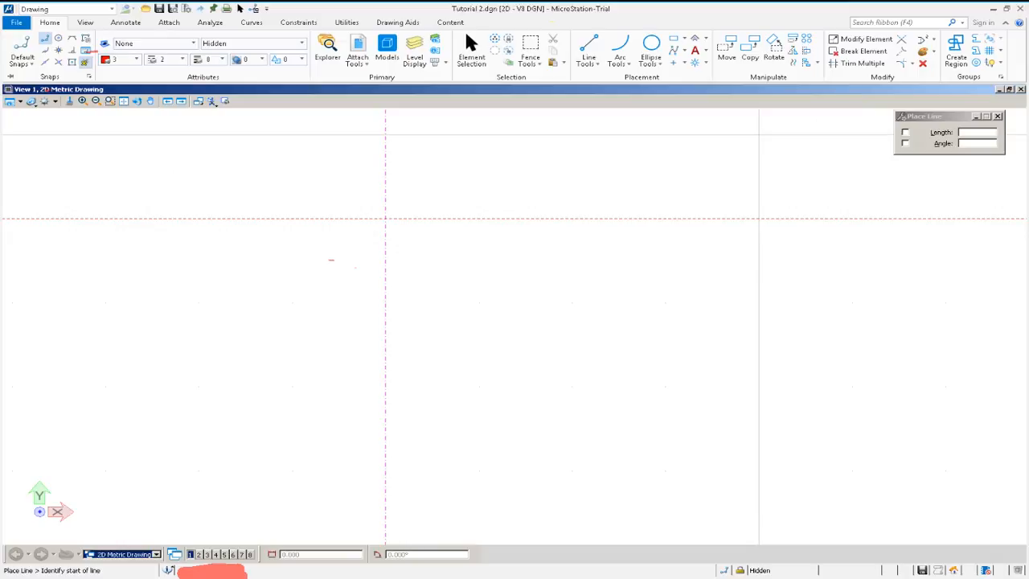
pyautogui.scroll(-5, 331, 260)
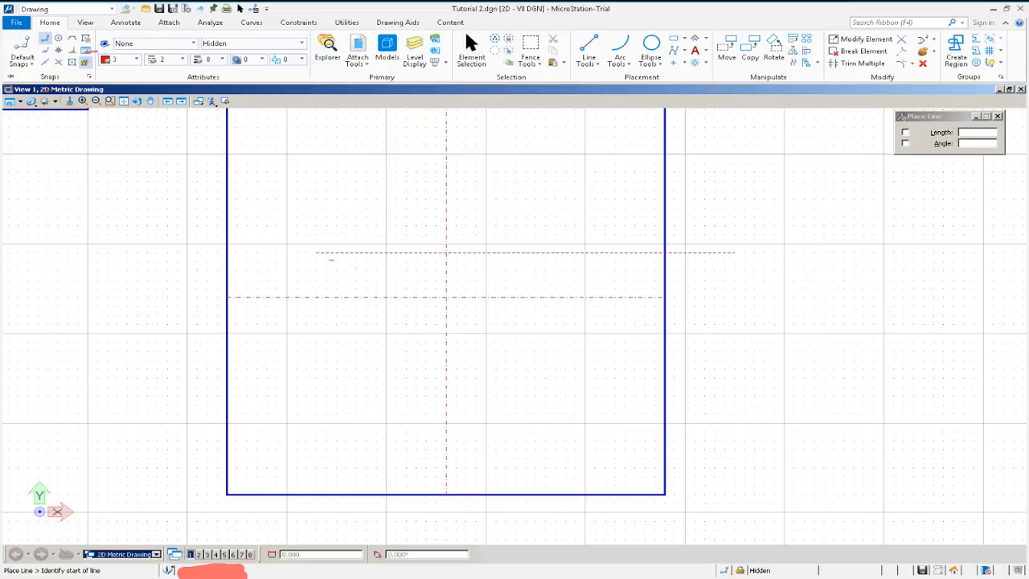
pyautogui.click(252, 43)
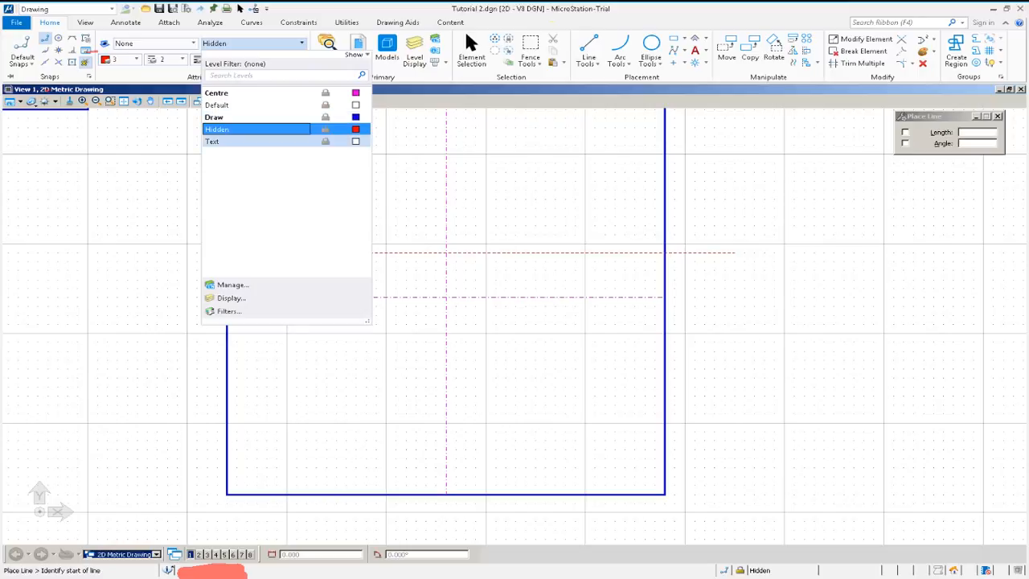
pyautogui.click(241, 116)
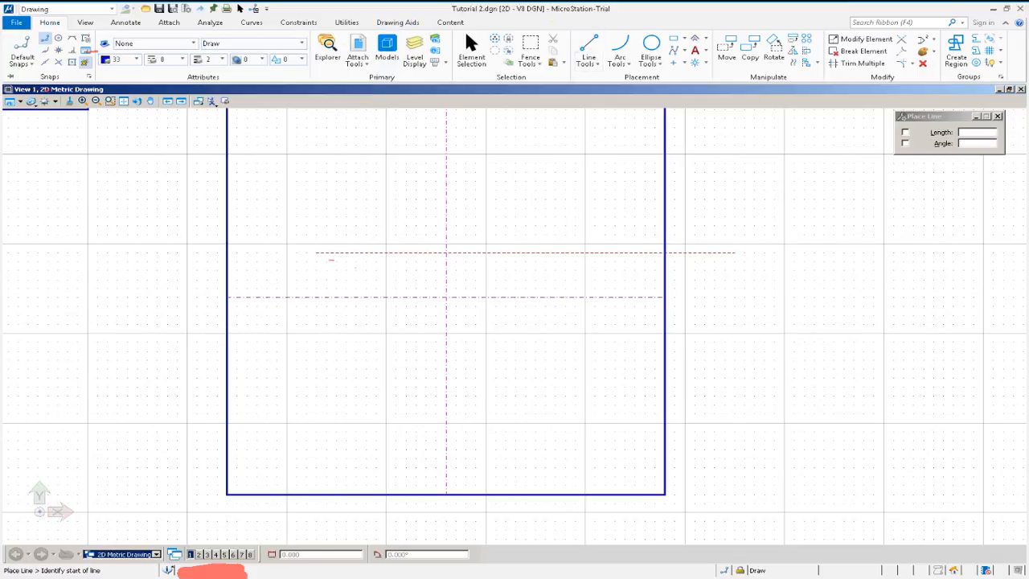
pyautogui.click(754, 386)
pyautogui.click(804, 191)
pyautogui.click(824, 374)
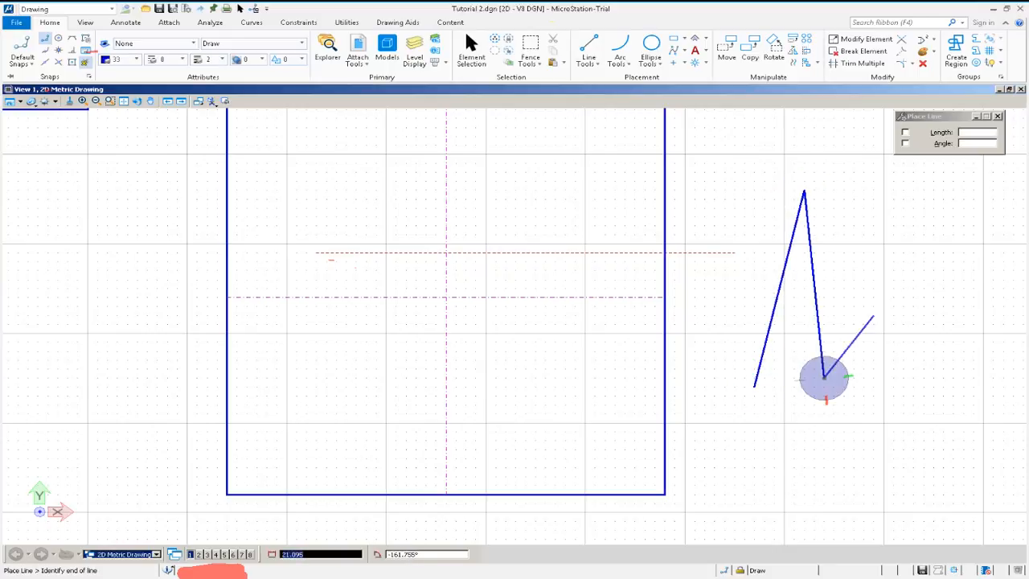
pyautogui.click(893, 235)
pyautogui.rightClick(893, 235)
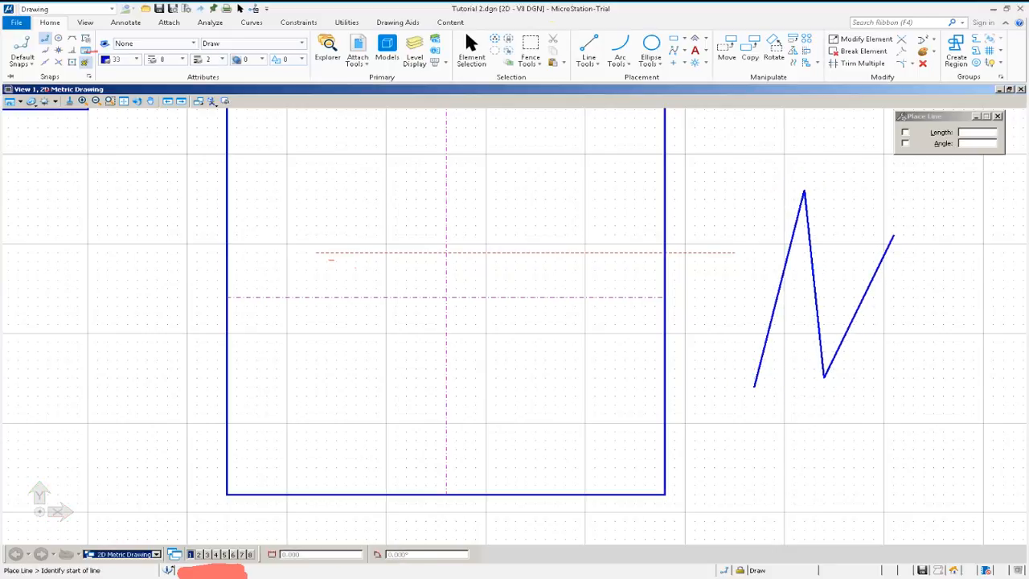
# Select the zigzag's first segment and move it to the Hidden level.
pyautogui.click(471, 48)
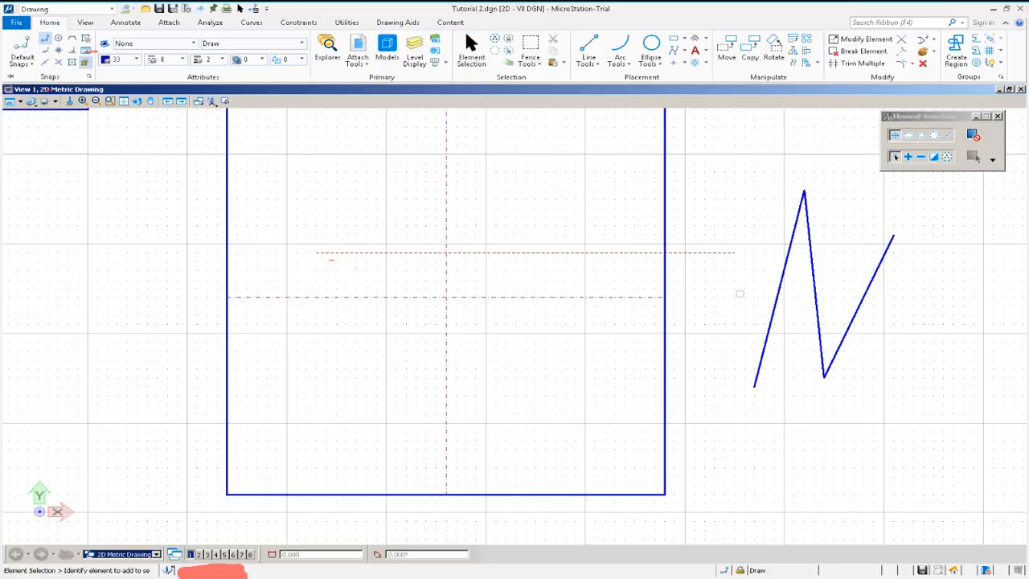
pyautogui.click(778, 309)
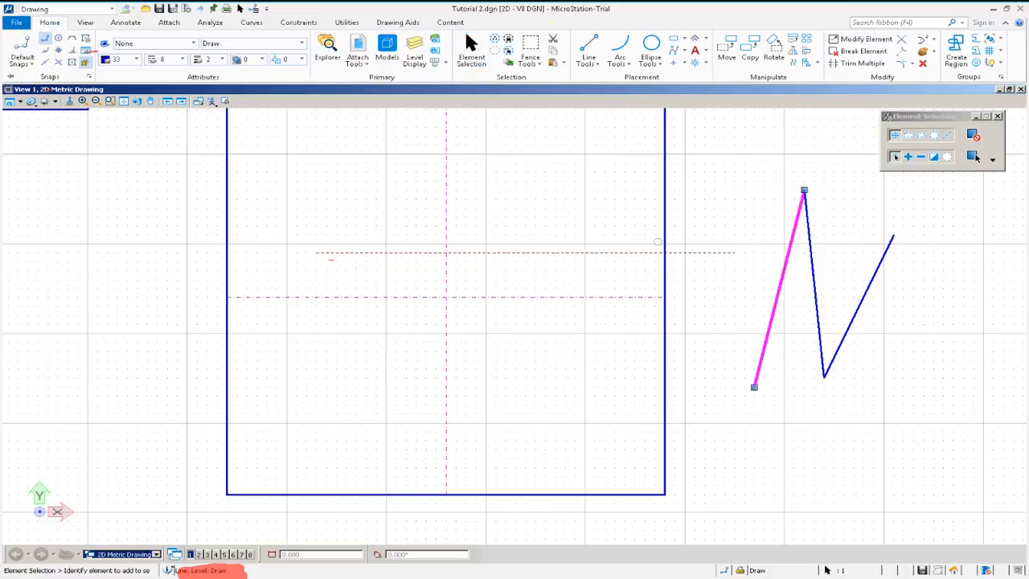
pyautogui.click(251, 43)
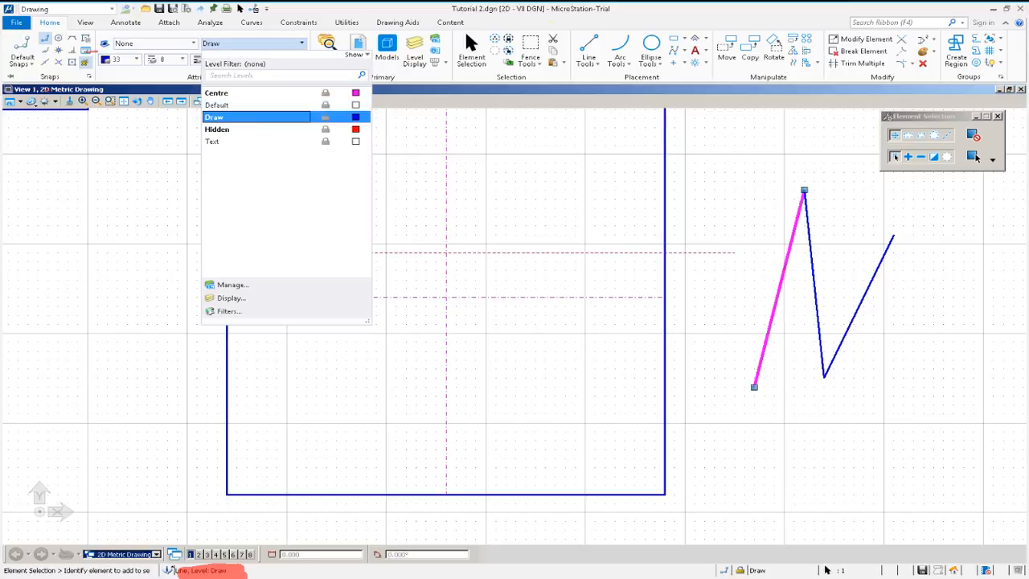
pyautogui.click(277, 127)
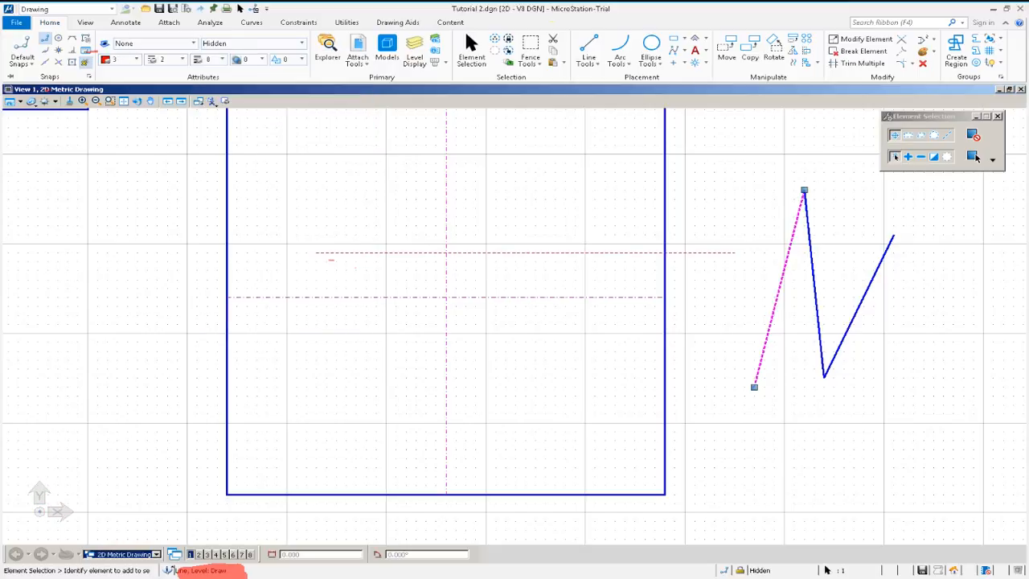
pyautogui.click(974, 156)
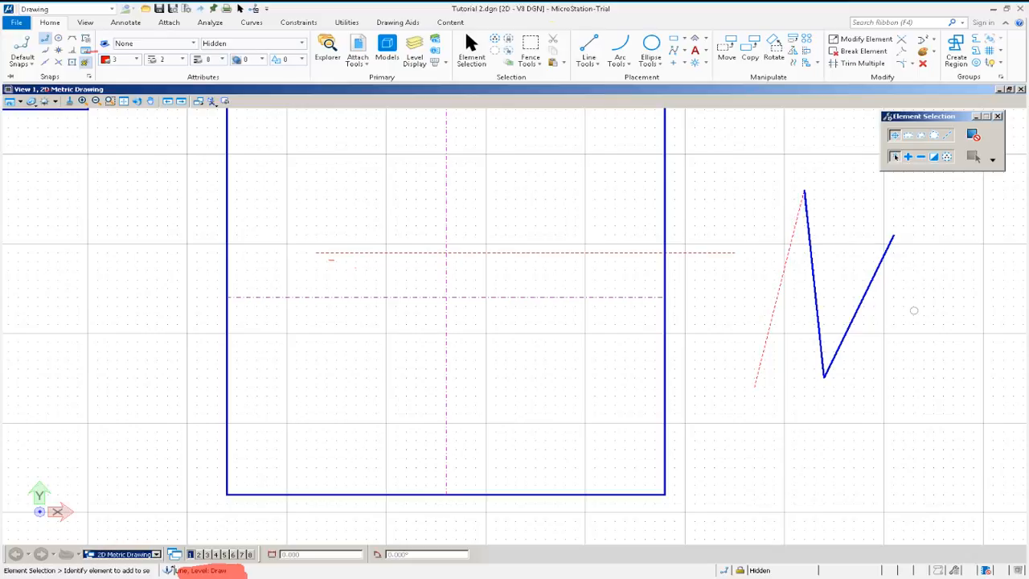
# Select all the drawn elements with a selection box and delete them.
pyautogui.scroll(-7, 911, 308)
pyautogui.moveTo(930, 371); pyautogui.dragTo(685, 231)
pyautogui.press('Delete')
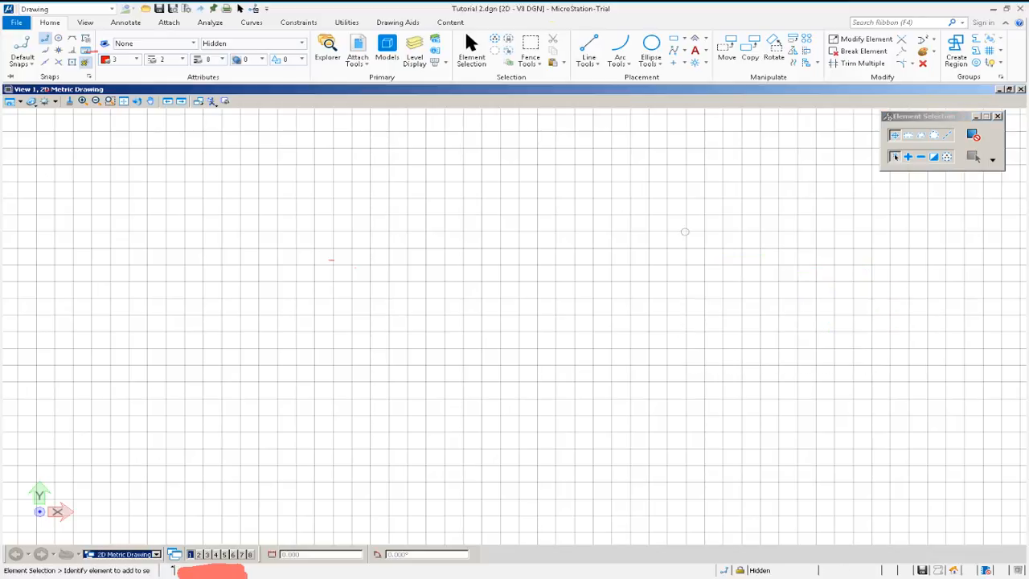
# Open the cell tools to launch the Cell Selector for finding and placing cells.
pyautogui.moveTo(413, 310); pyautogui.dragTo(217, 204)
pyautogui.click(346, 22)
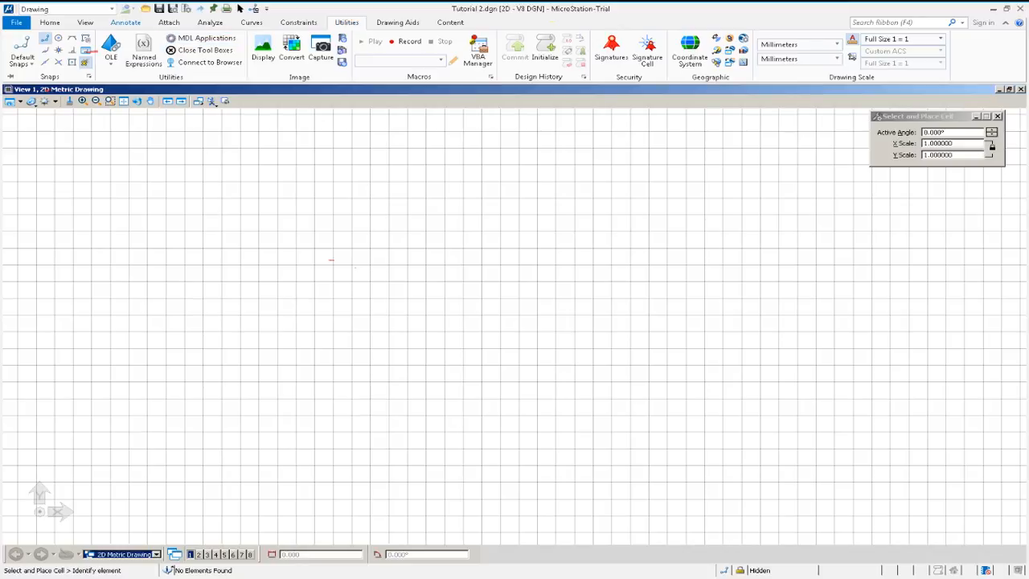
pyautogui.click(126, 21)
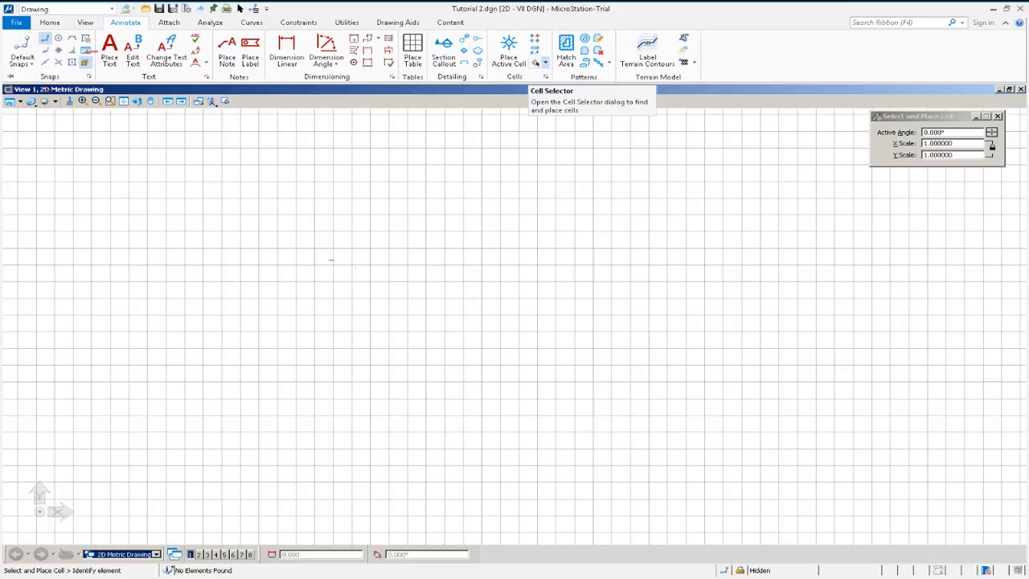
pyautogui.click(535, 63)
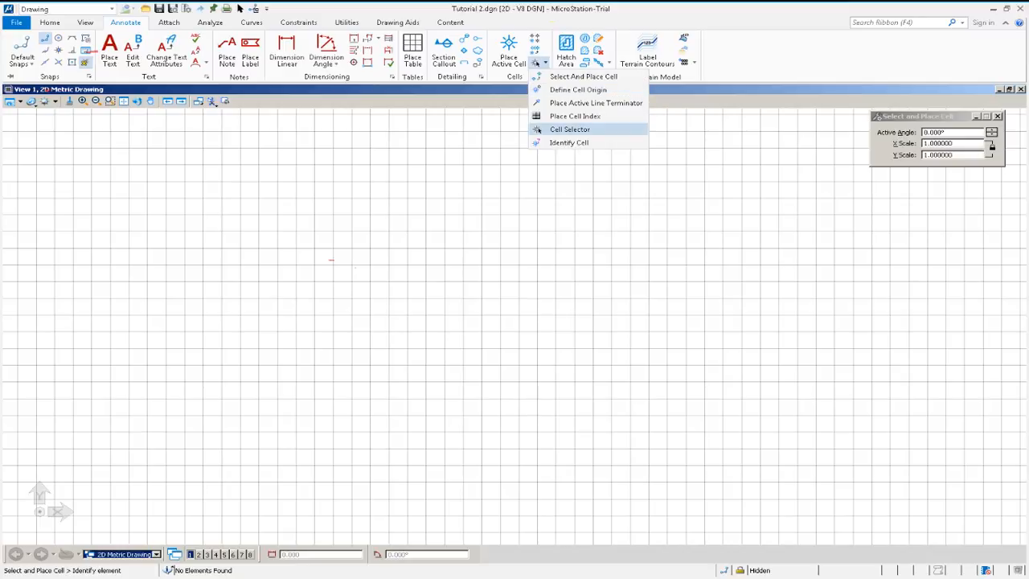